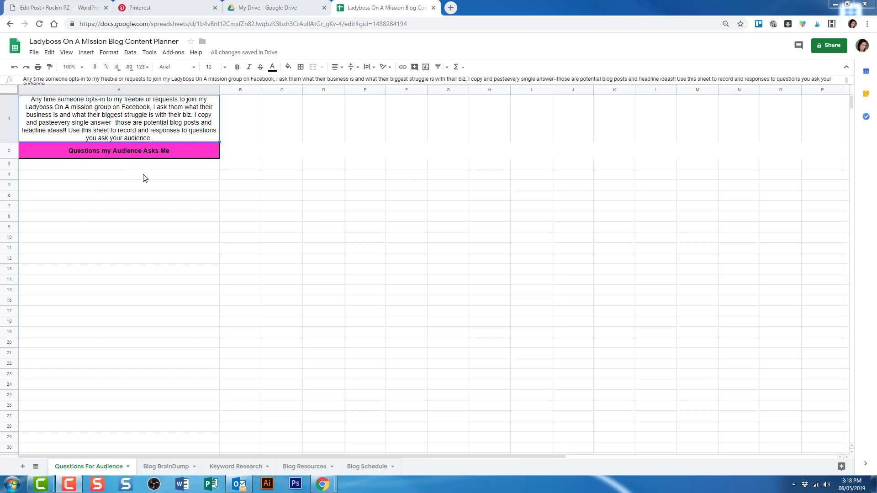
Look over the Blog BrainDump sheet, then move on to the Keyword Research sheet.
left_click(160, 467)
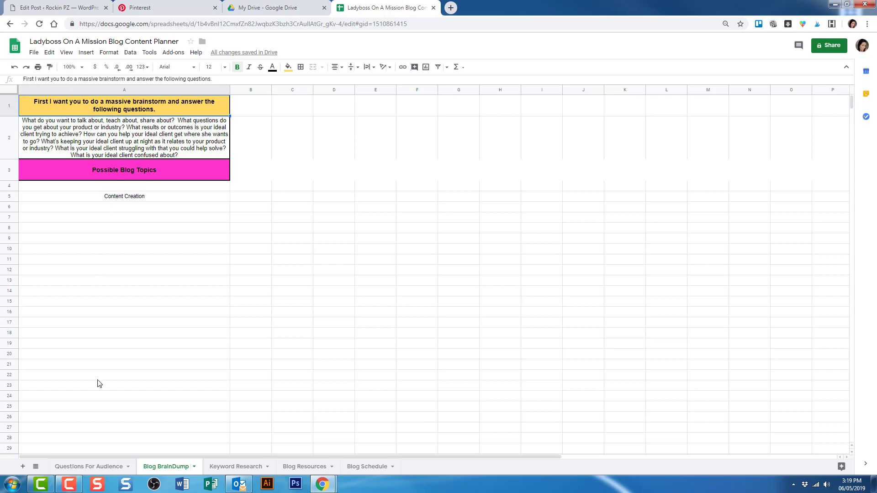
left_click(226, 470)
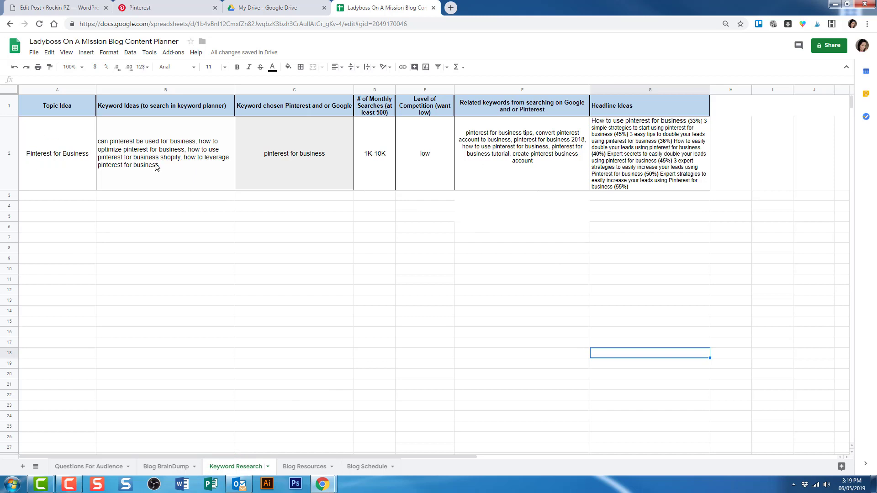
Trim the column C header to 'Keyword chosen Pinterest', dropping 'and or Google'.
left_click(791, 169)
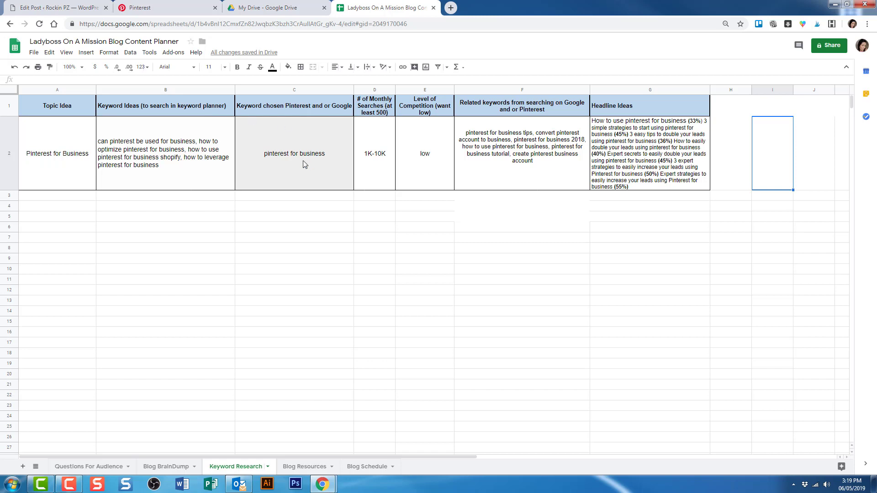
left_click(324, 107)
double_click(323, 107)
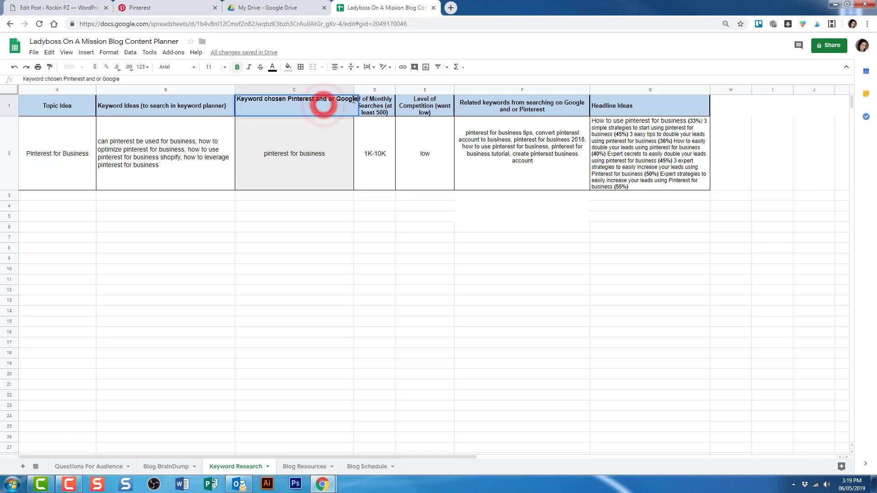
key("BackSpace")
key("BackSpace")
key("BackSpace")
key("BackSpace")
key("BackSpace")
key("BackSpace")
key("BackSpace")
key("BackSpace")
key("BackSpace")
key("BackSpace")
key("BackSpace")
key("BackSpace")
key("BackSpace")
key("BackSpace")
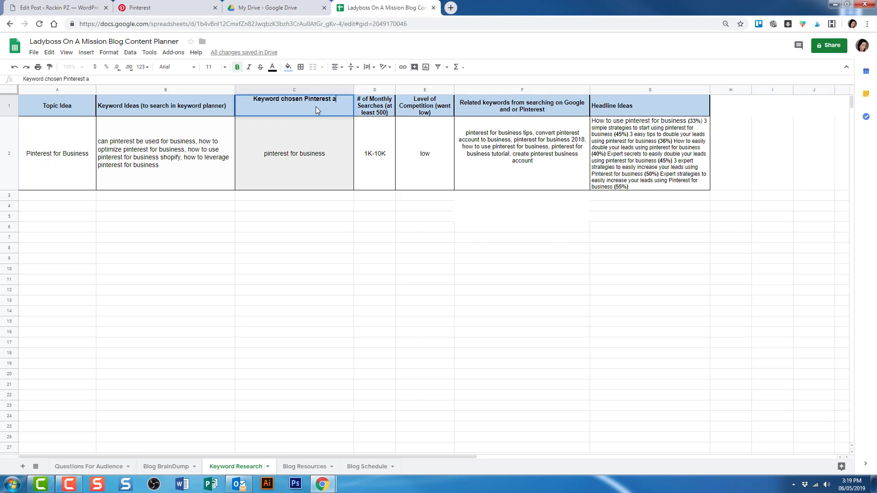
left_click(313, 259)
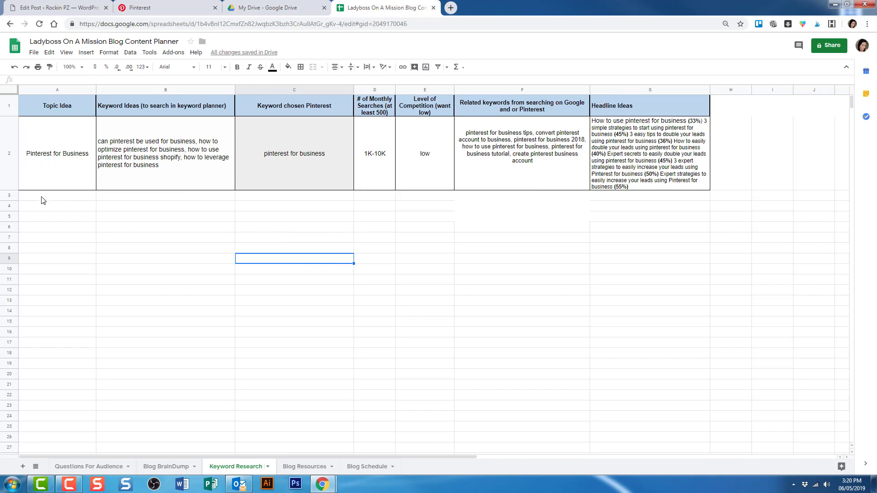
Search Pinterest for 'pinterest for business' to see suggestions like marketing and how to use.
left_click(139, 7)
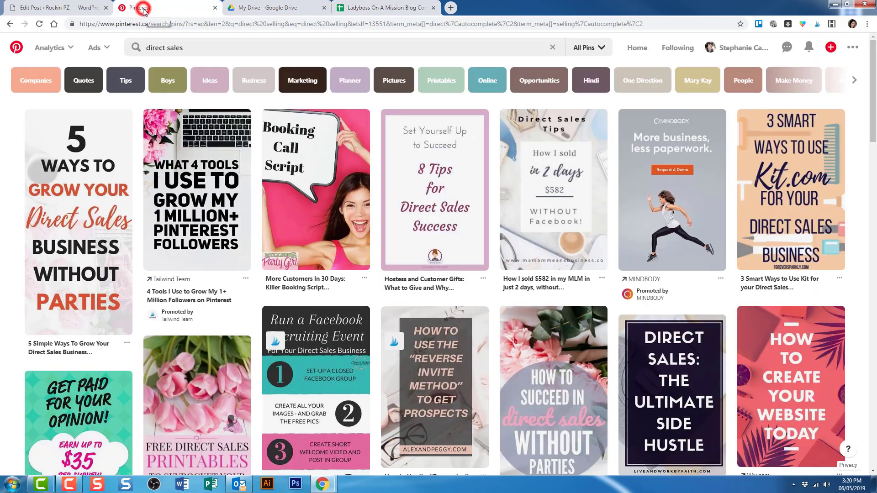
left_click(204, 43)
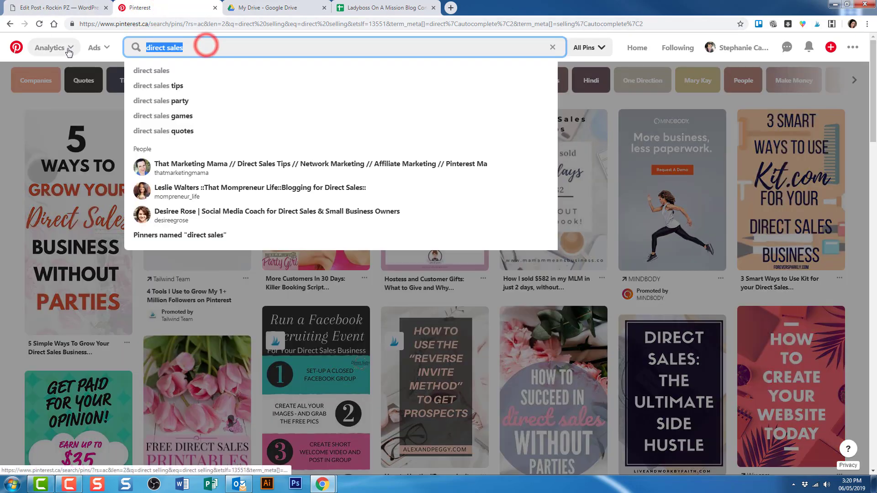
type("conte")
key("BackSpace")
key("BackSpace")
key("BackSpace")
key("BackSpace")
key("BackSpace")
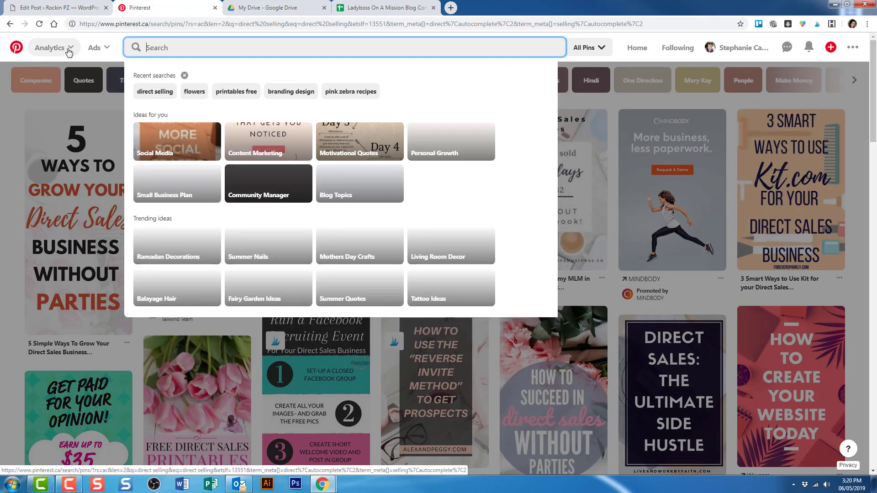
type("pinteres")
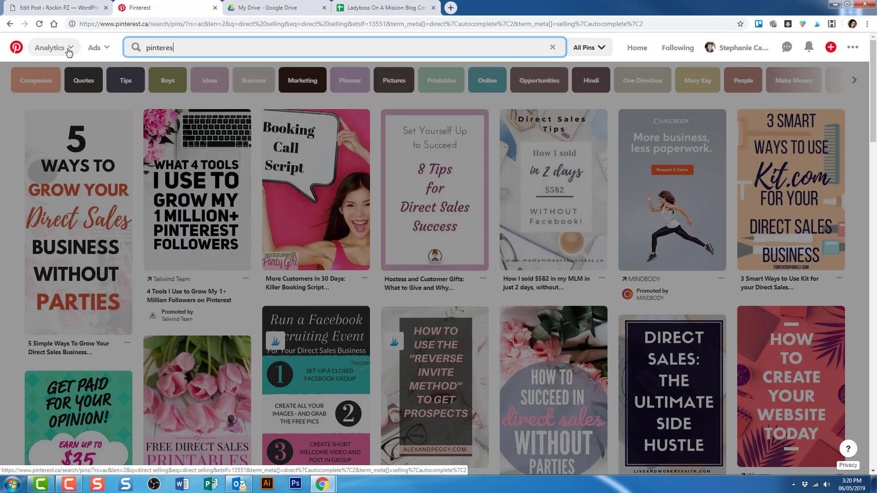
type("t for business")
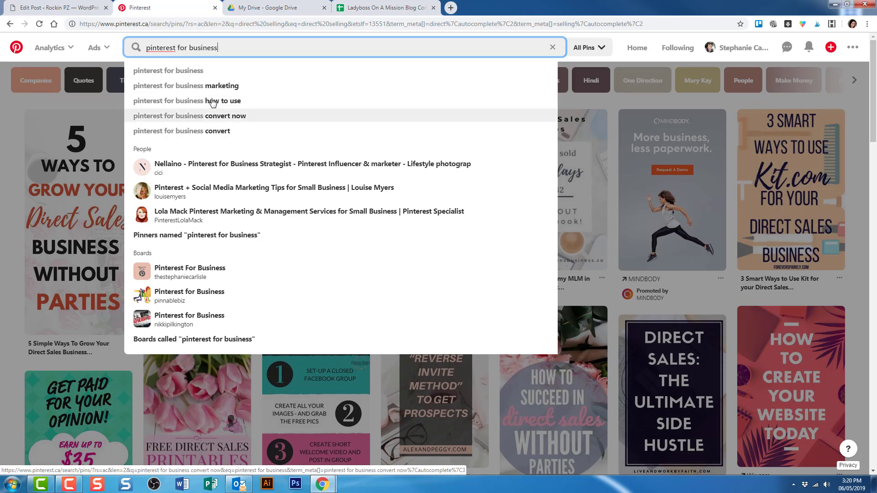
left_click(359, 8)
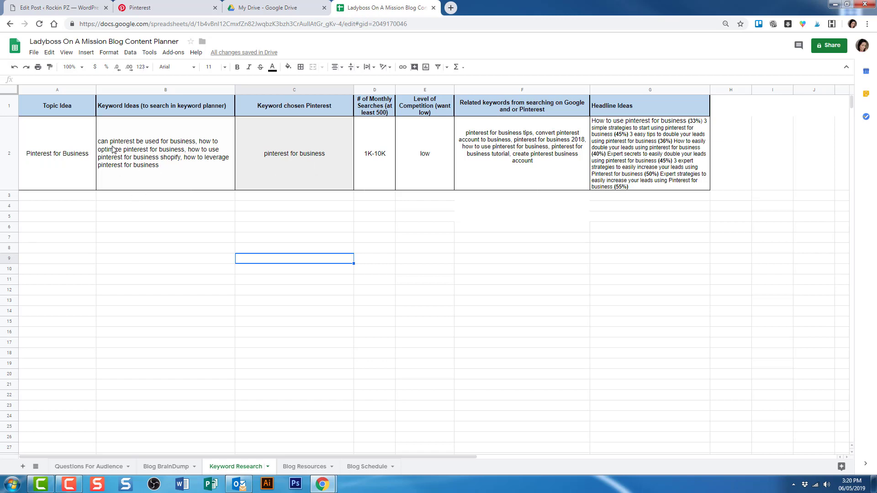
Append 'and pinterest)' to the column B header so it covers keyword planner and Pinterest.
double_click(192, 108)
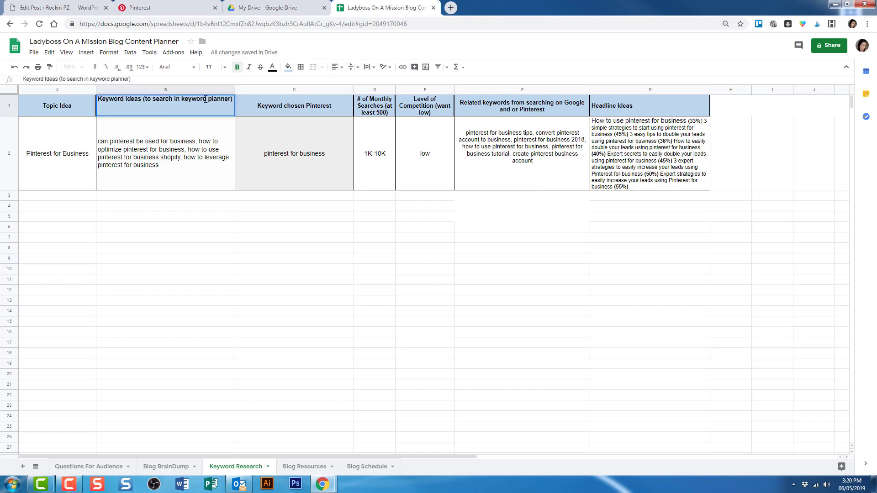
type("and pinteresty")
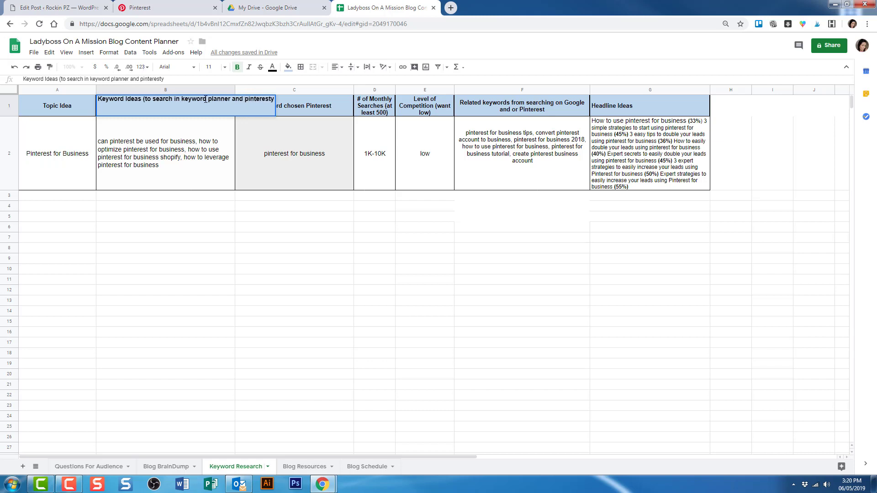
key("BackSpace")
type(")")
left_click(189, 223)
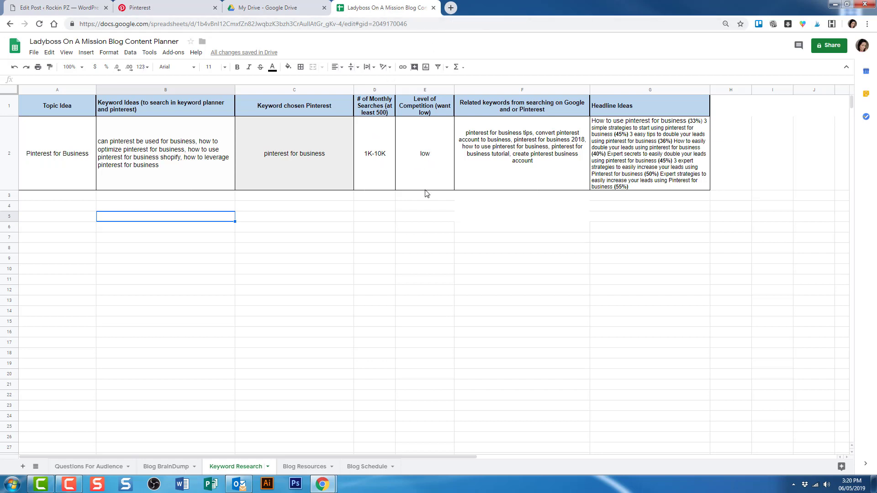
Search Google for 'google keyword planner' in a new tab.
left_click(451, 7)
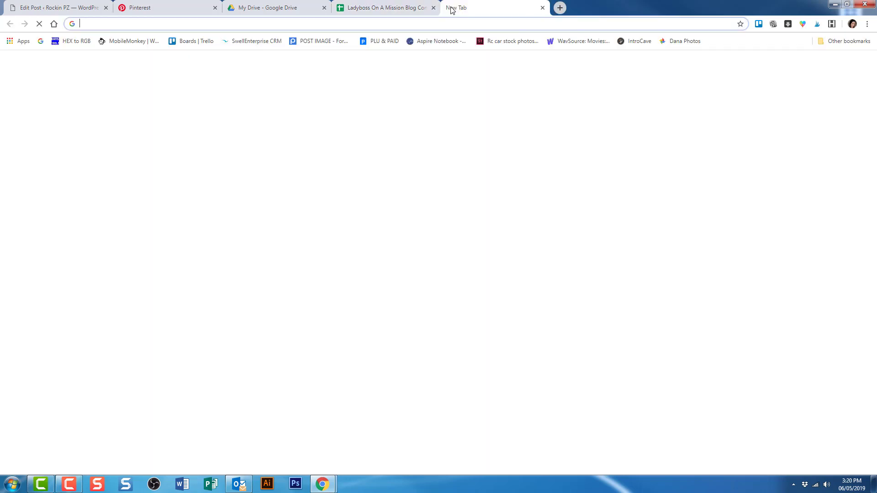
type("key")
key("BackSpace")
key("BackSpace")
key("BackSpace")
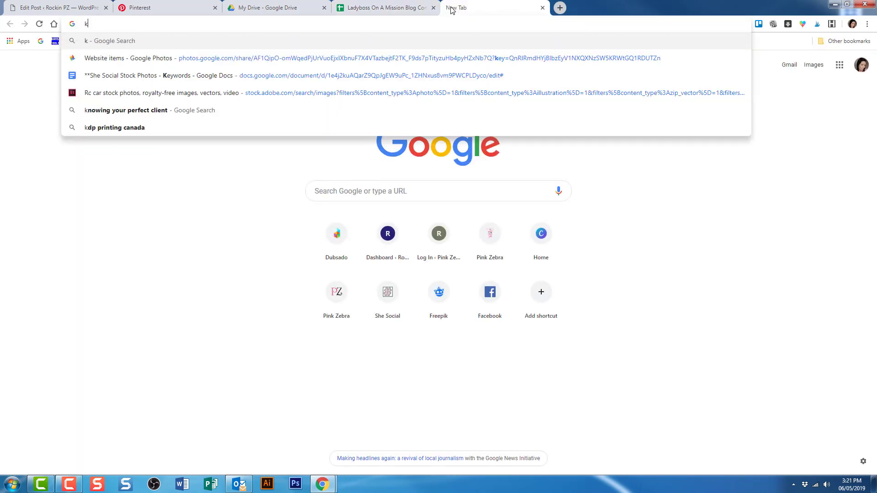
type("google keyword")
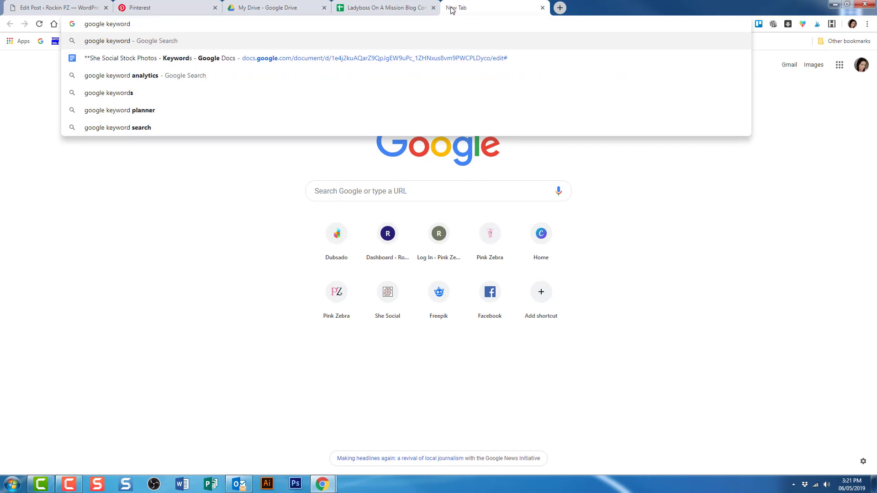
type(" planner")
key("Return")
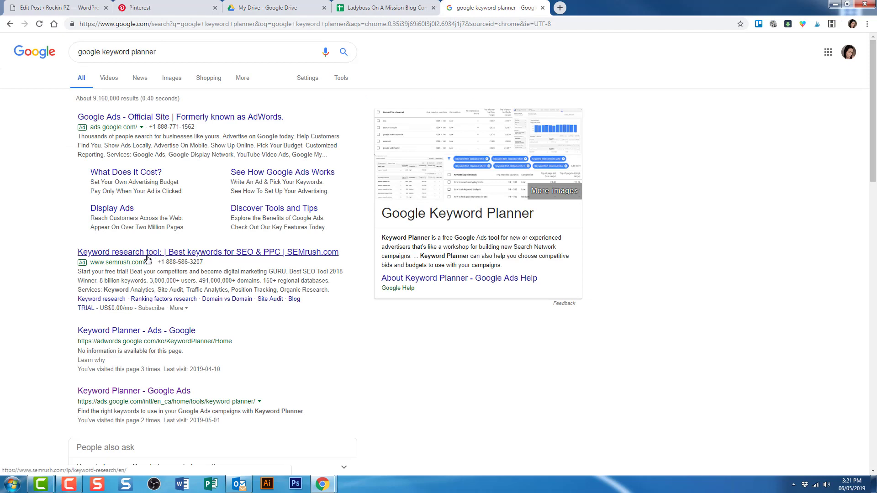
Open the Keyword Planner result and continue with the other Google account.
left_click(109, 335)
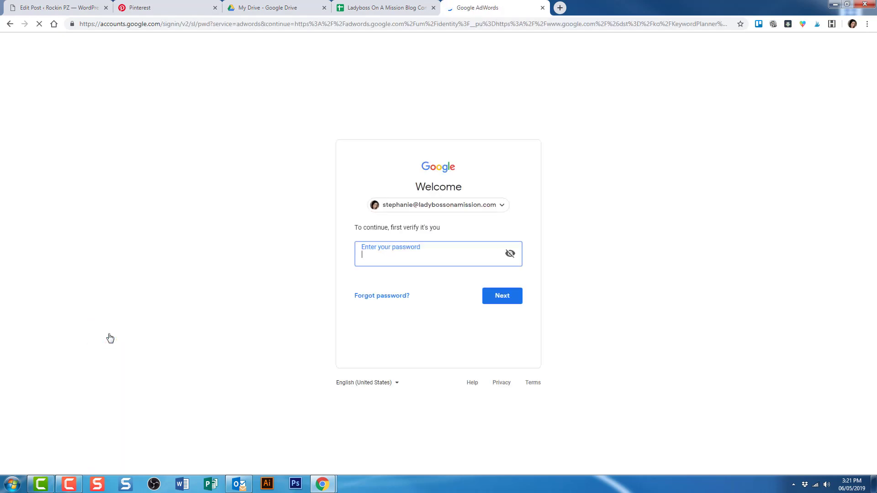
left_click(506, 205)
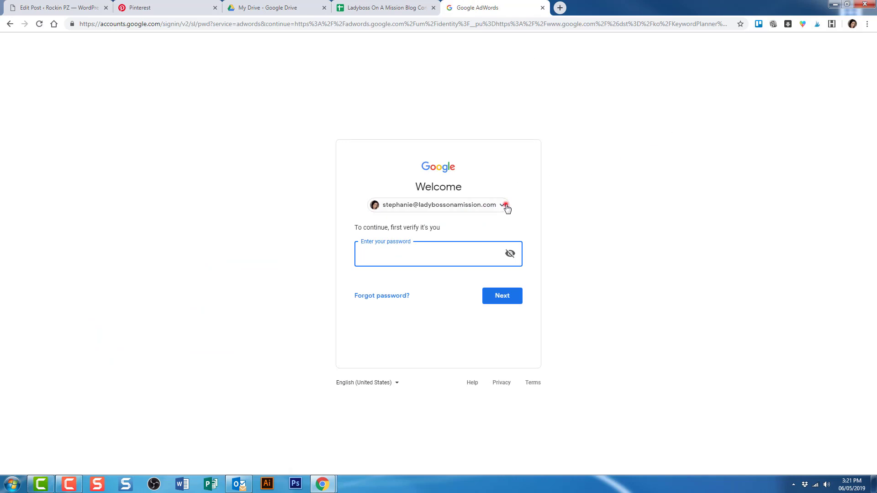
left_click(424, 251)
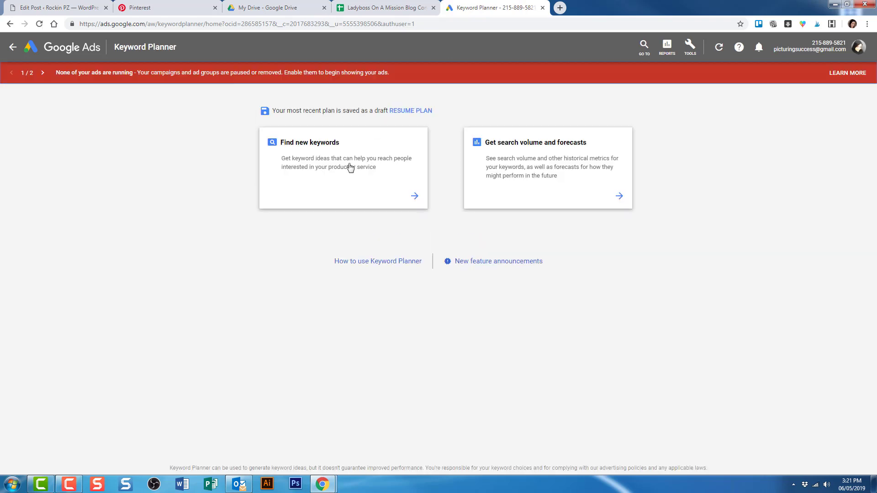
Get new keyword ideas for 'pinterest for business' in Keyword Planner.
left_click(313, 168)
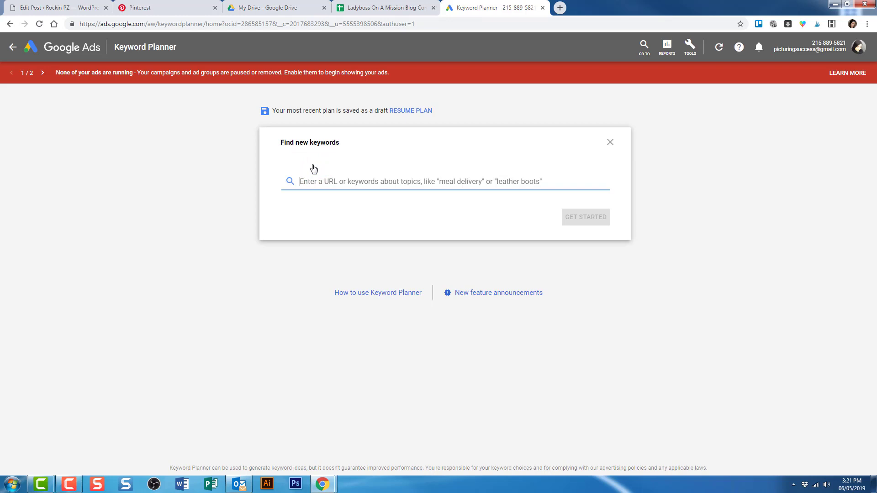
type("pintere")
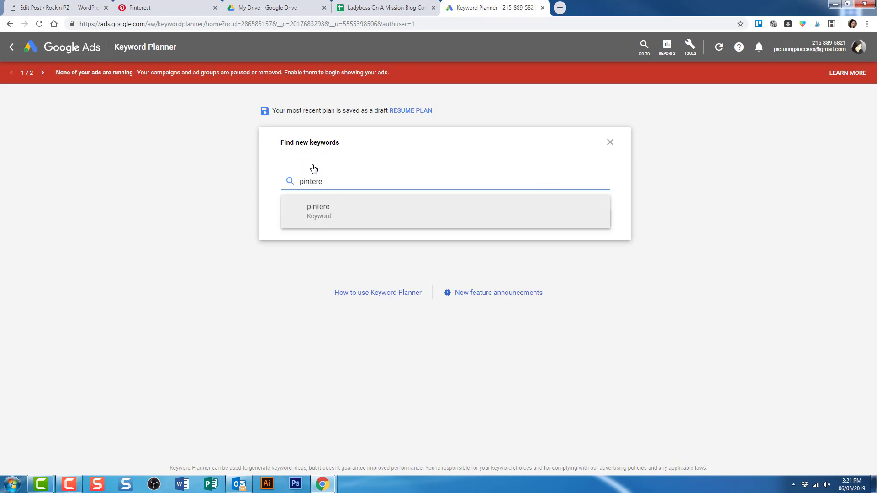
type("st for business")
key("Return")
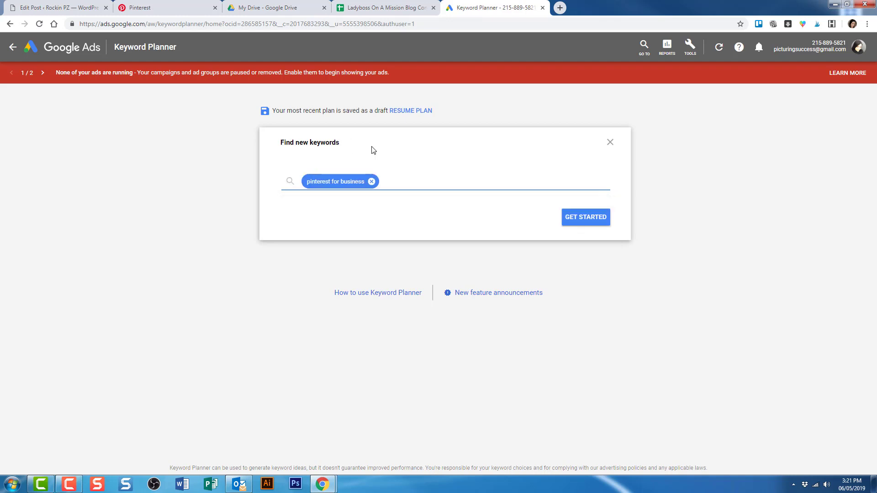
left_click(587, 214)
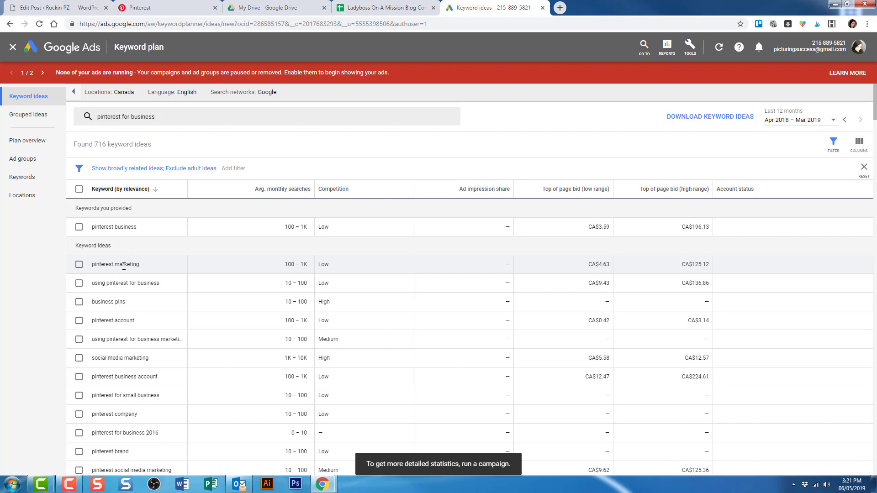
Review the 'pinterest for business' keyword ideas, then return to the Pinterest results.
scroll(124, 266, "down", 1)
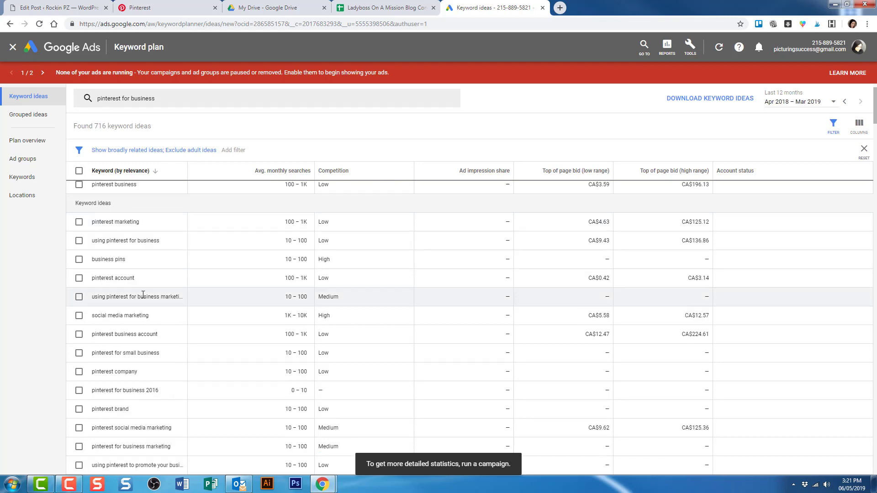
scroll(140, 271, "down", 2)
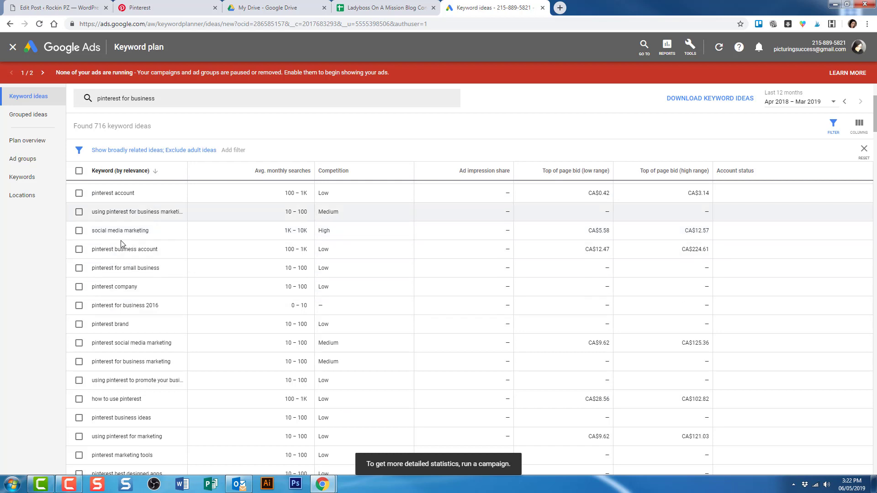
scroll(122, 243, "down", 3)
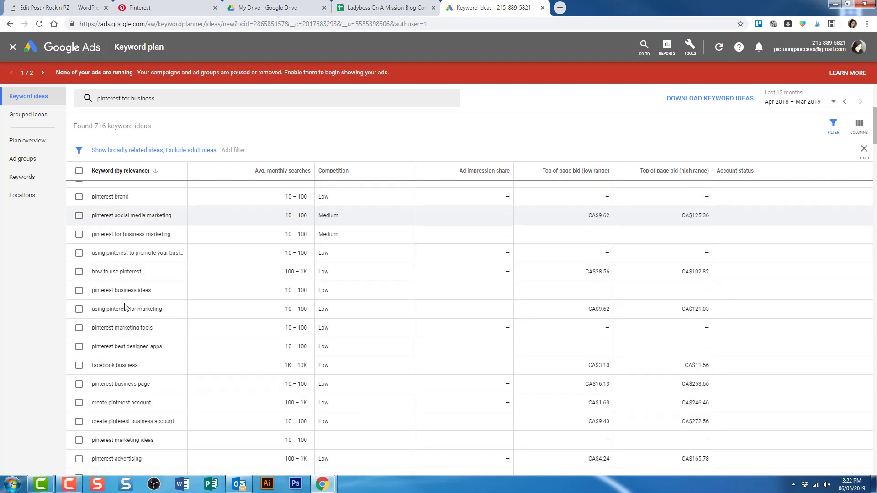
scroll(125, 307, "down", 1)
scroll(126, 306, "down", 5)
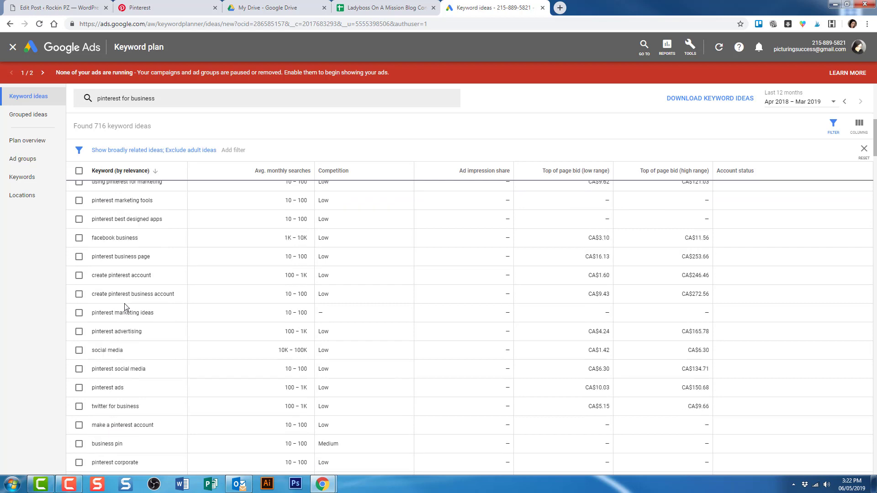
scroll(126, 307, "up", 10)
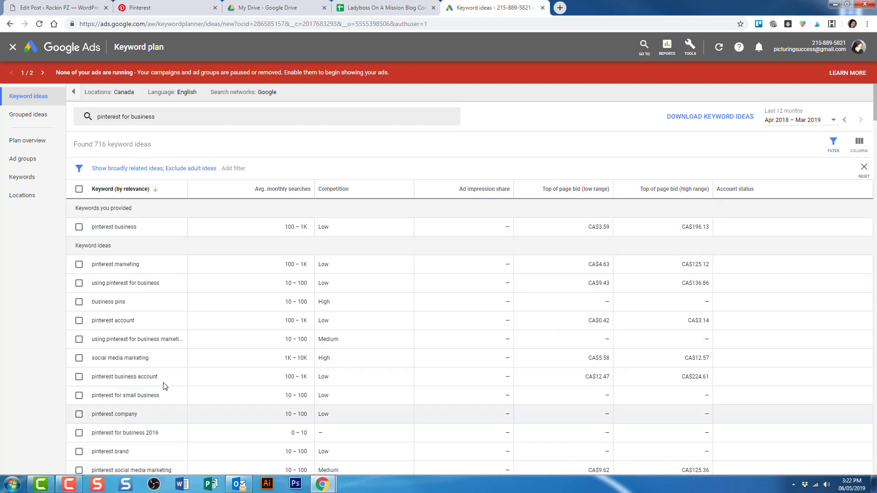
left_click(148, 9)
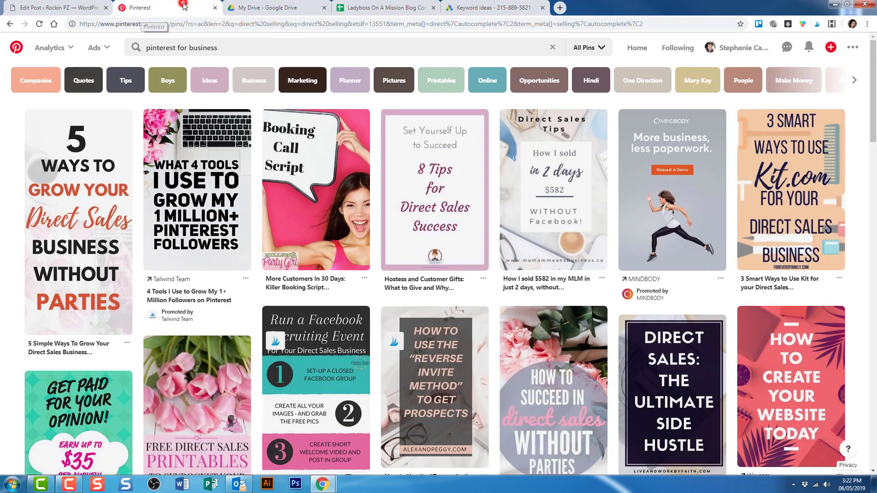
Google 'pinterest analytics' in a new tab beside Pinterest and open the Pinterest Analytics overview.
left_click(560, 7)
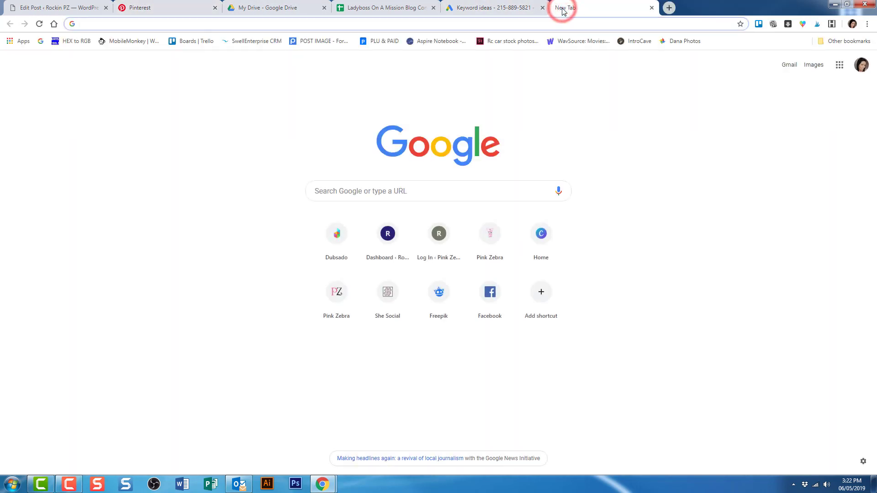
type("pinteres")
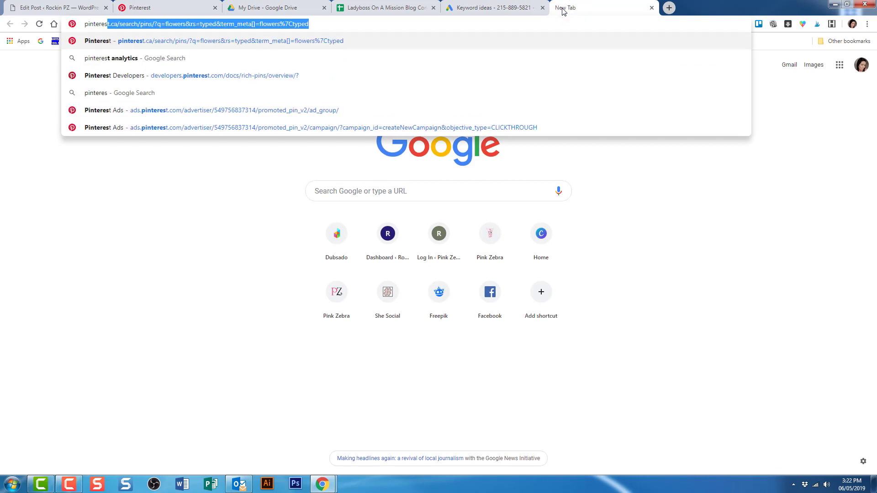
type("t ana")
key("Return")
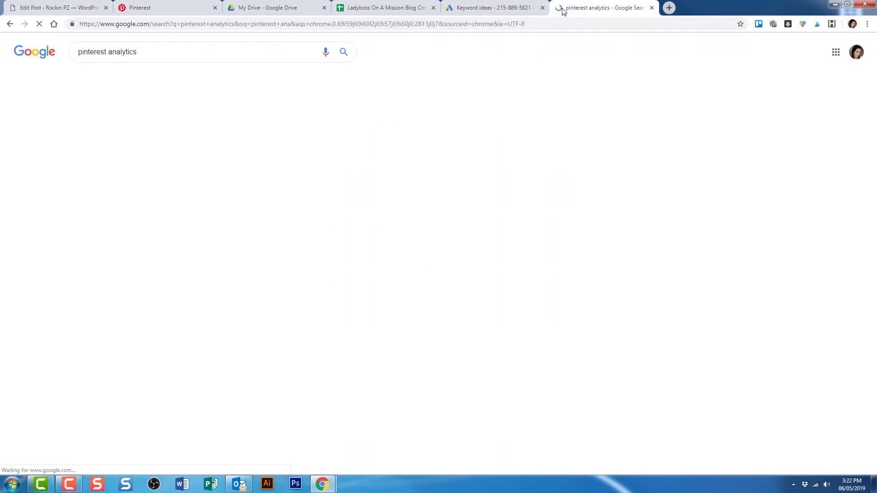
left_click_drag(590, 8, 274, 8)
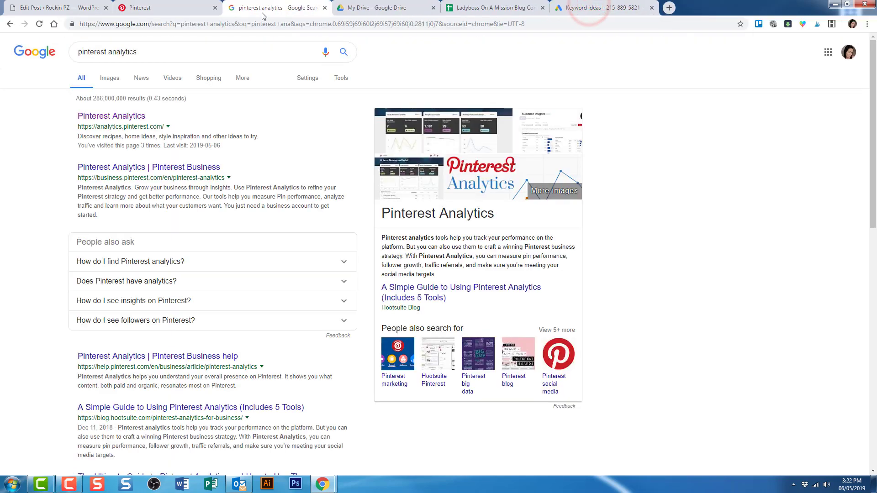
left_click(118, 117)
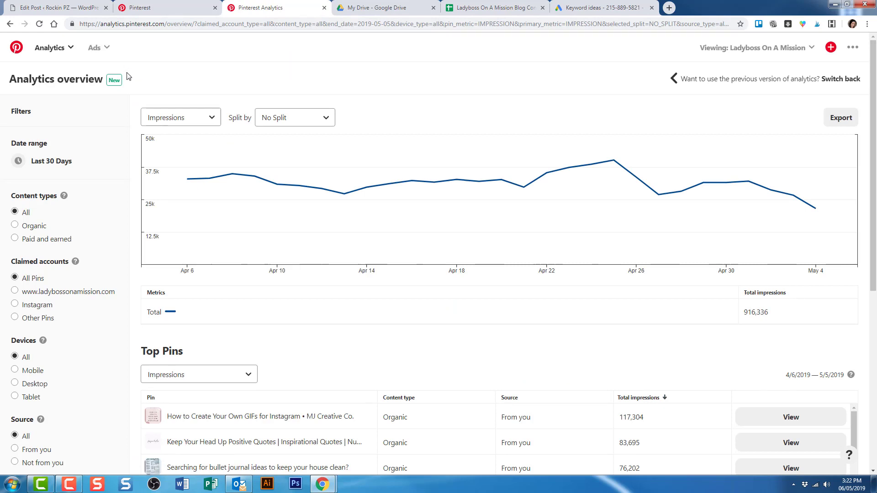
Start a new Pinterest ad campaign and continue to the ad group details.
left_click(96, 49)
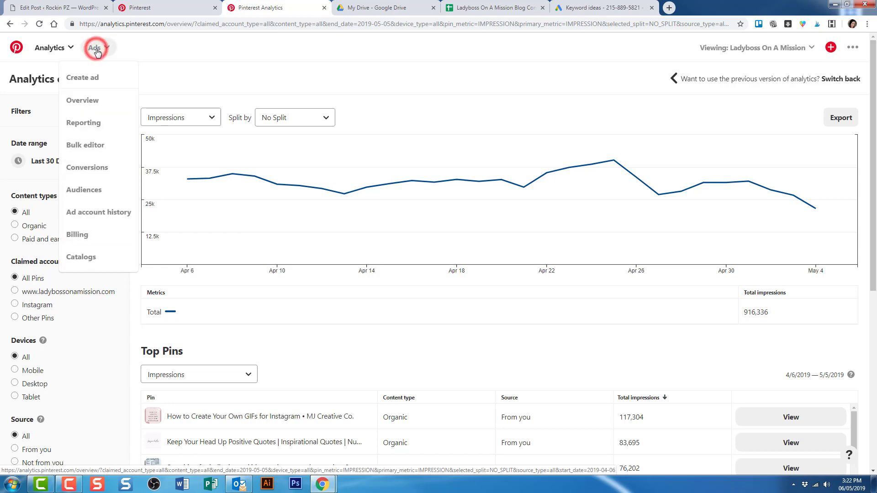
left_click(81, 79)
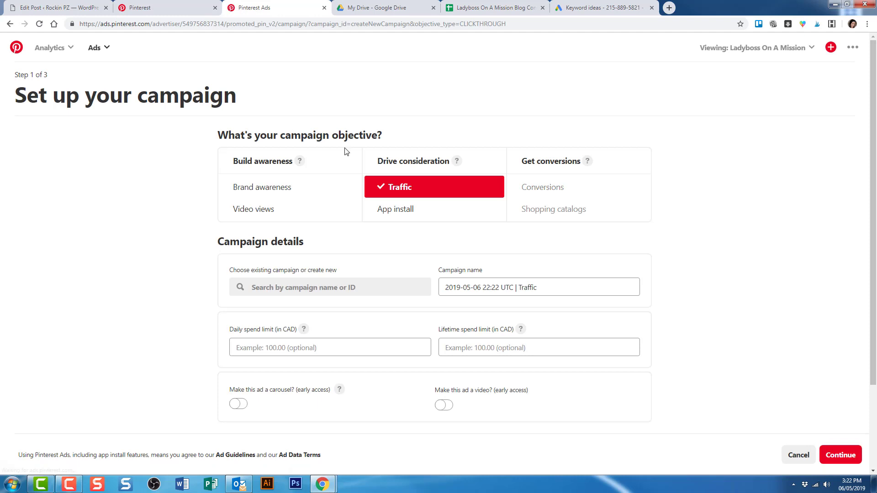
scroll(772, 352, "down", 3)
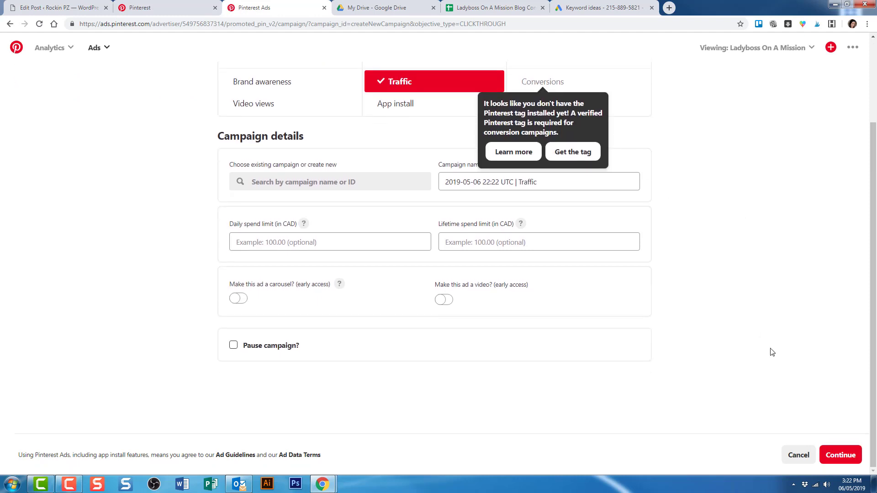
left_click(841, 455)
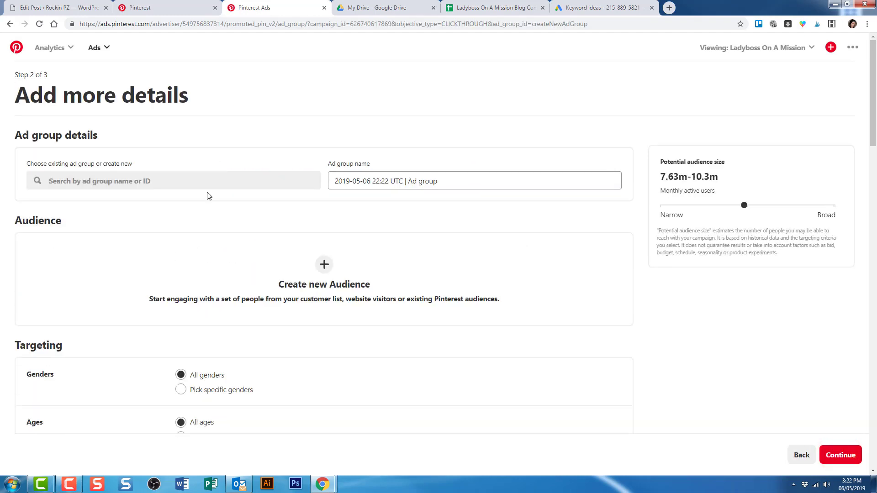
Search ad keywords for 'pinterest for business' to see related terms and monthly searches.
scroll(207, 195, "down", 15)
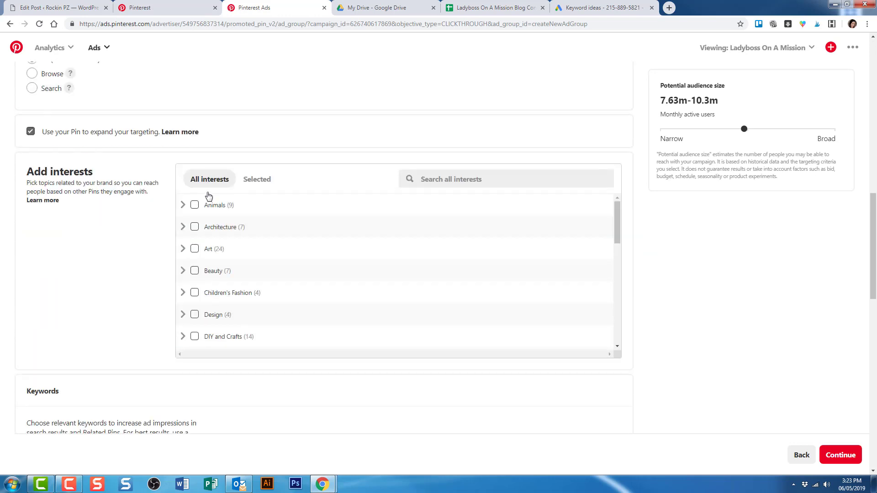
left_click(358, 286)
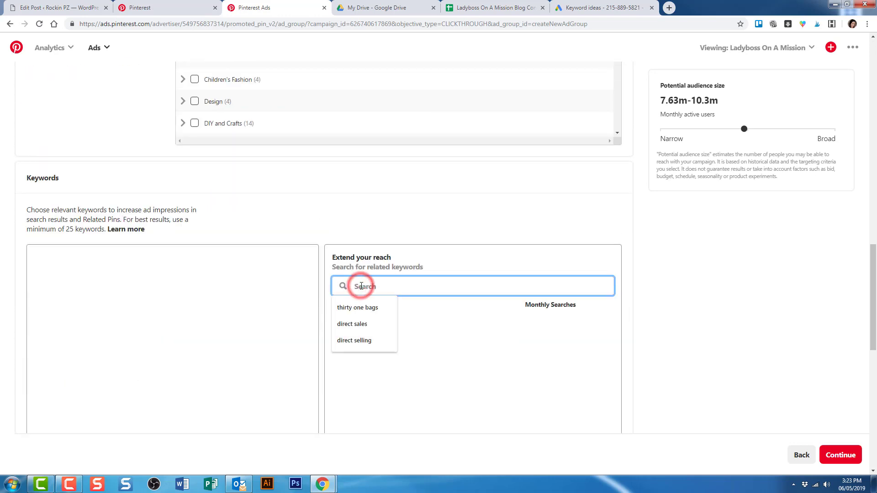
type("pinterest for business")
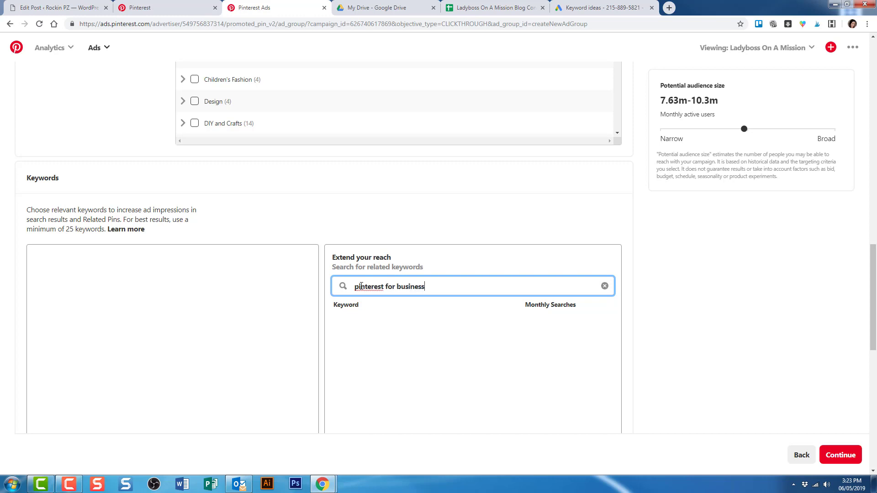
key("Return")
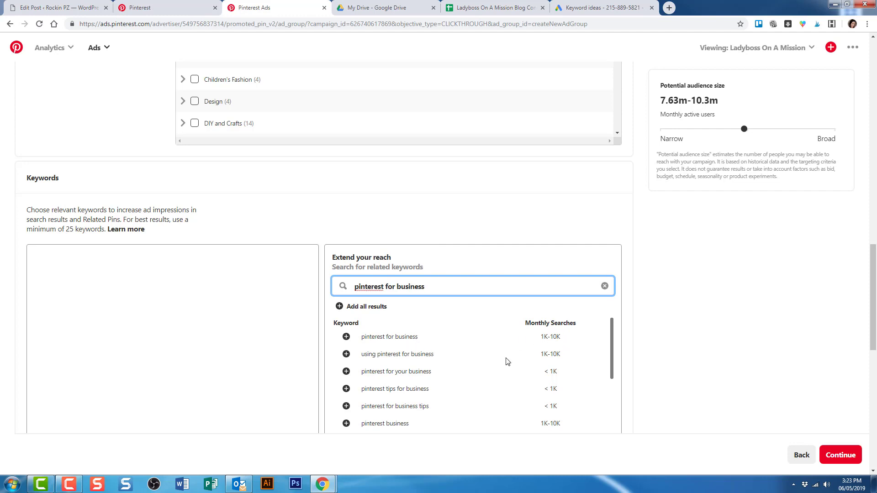
scroll(499, 367, "down", 1)
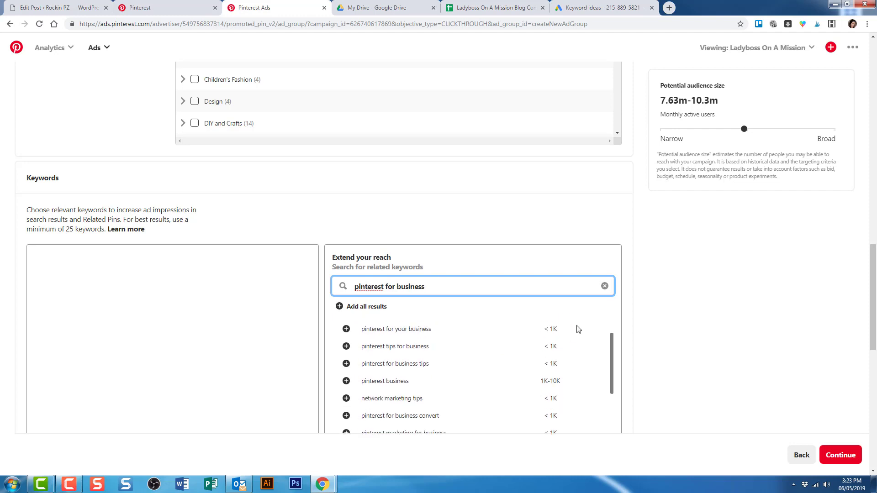
scroll(446, 361, "up", 1)
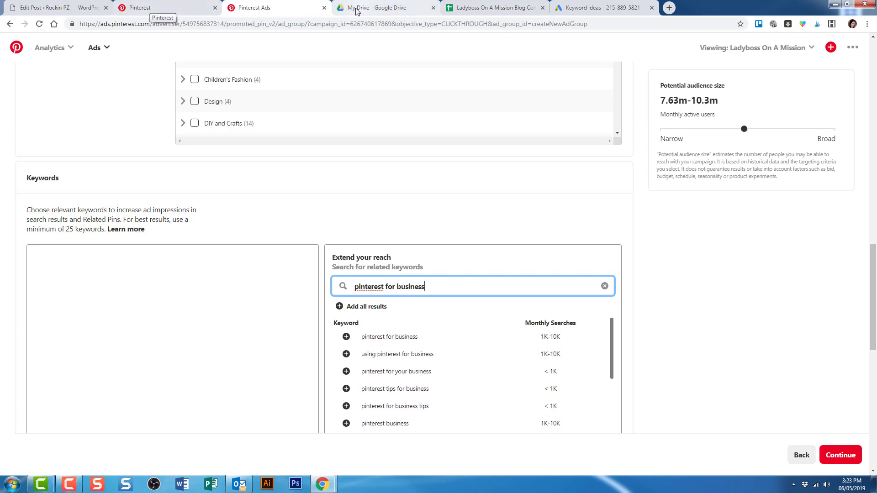
left_click(491, 9)
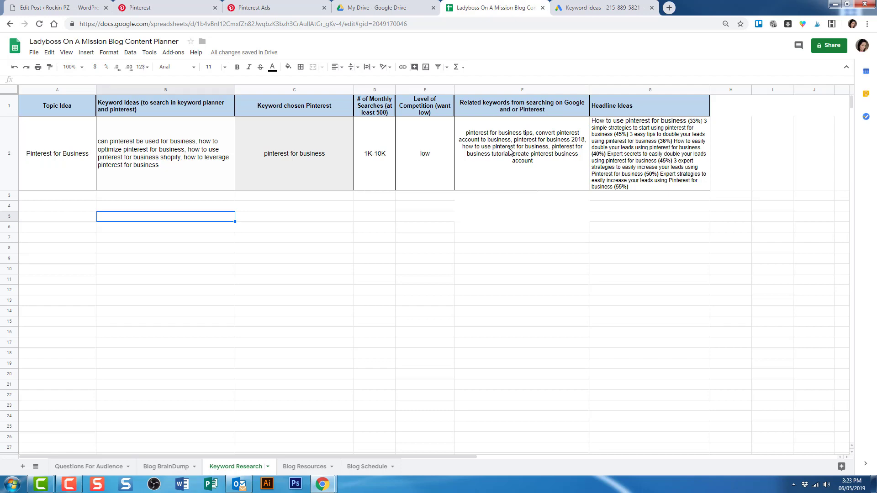
Return to the Pinterest search results for 'pinterest for business'.
left_click(176, 9)
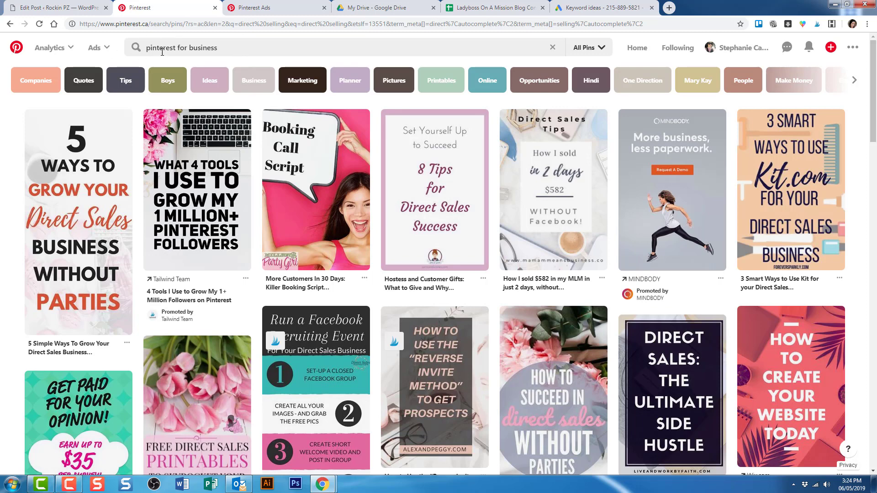
Return to the Ladyboss Blog Content Planner spreadsheet's Keyword Research sheet.
left_click(472, 8)
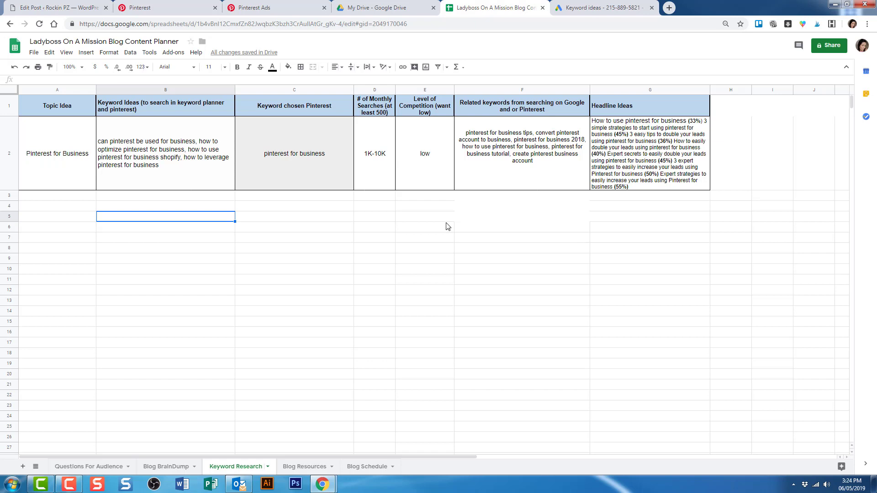
Open the aminstitute headline analyzer link from cell A3 of the Blog Resources sheet.
left_click(301, 467)
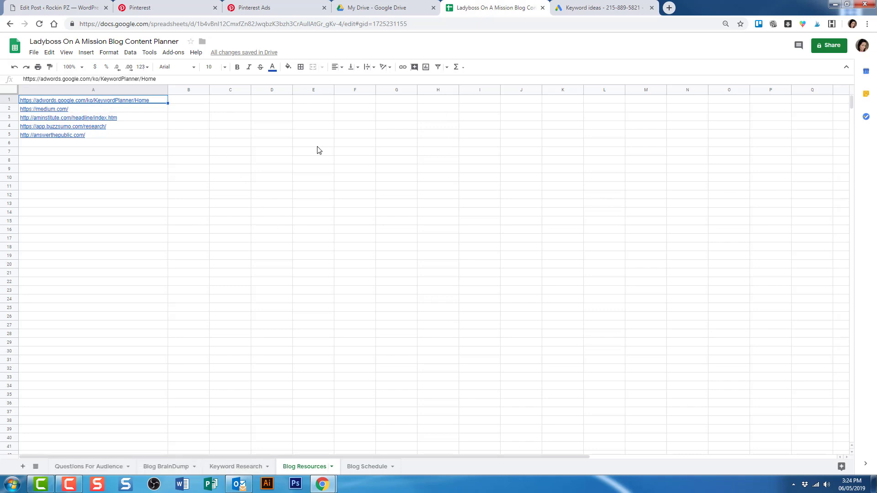
left_click(110, 120)
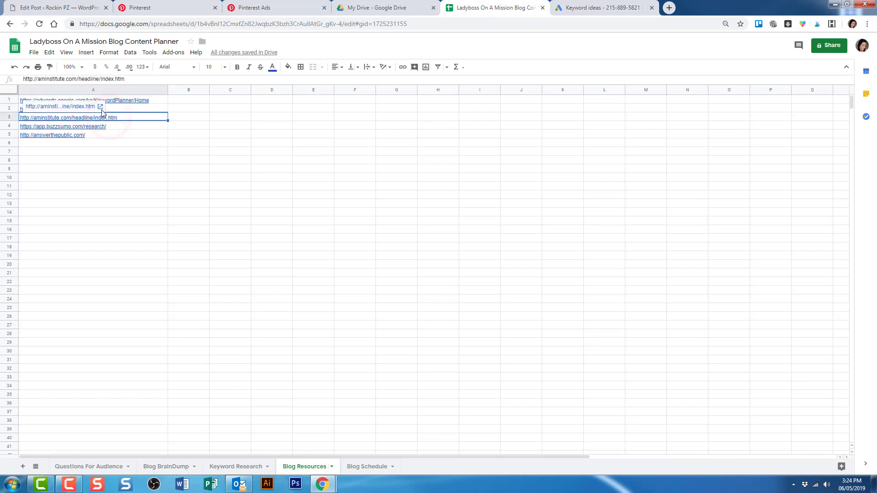
left_click(99, 106)
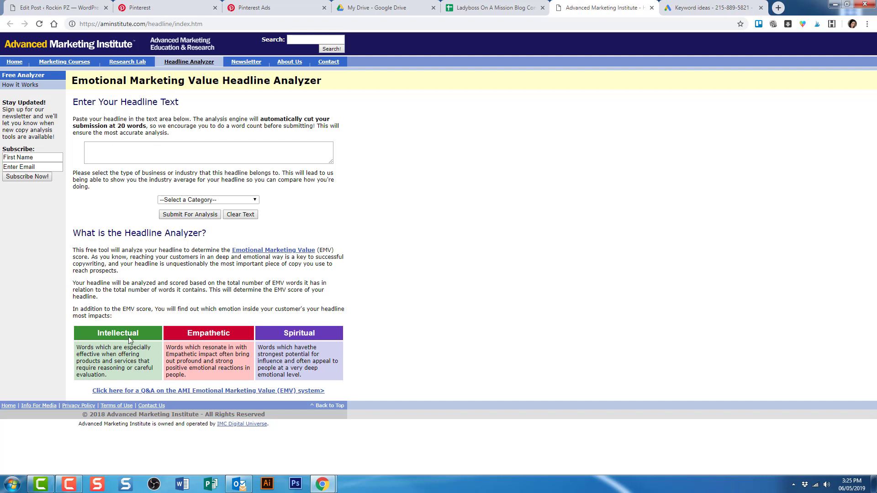
Score 'How to Use Pinterest For Your Business' under Education, getting 28.57% EMV.
left_click(112, 155)
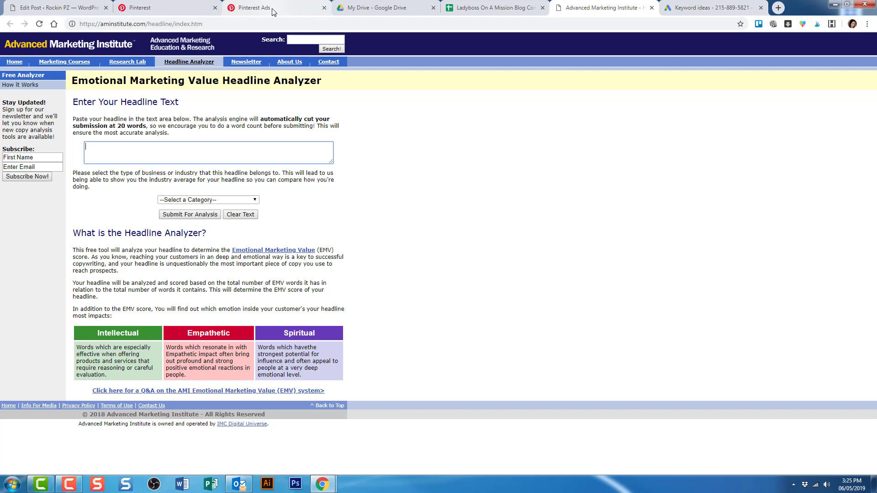
type("How to Use Pinterest For Your Business")
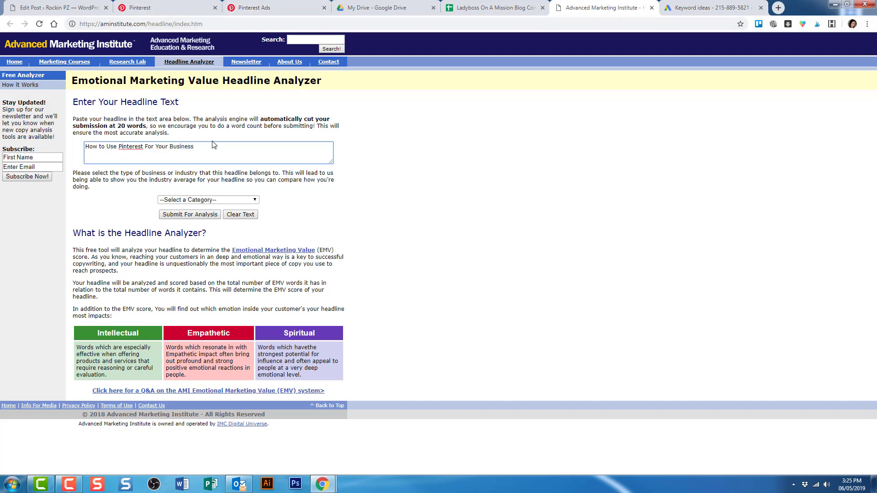
left_click(213, 201)
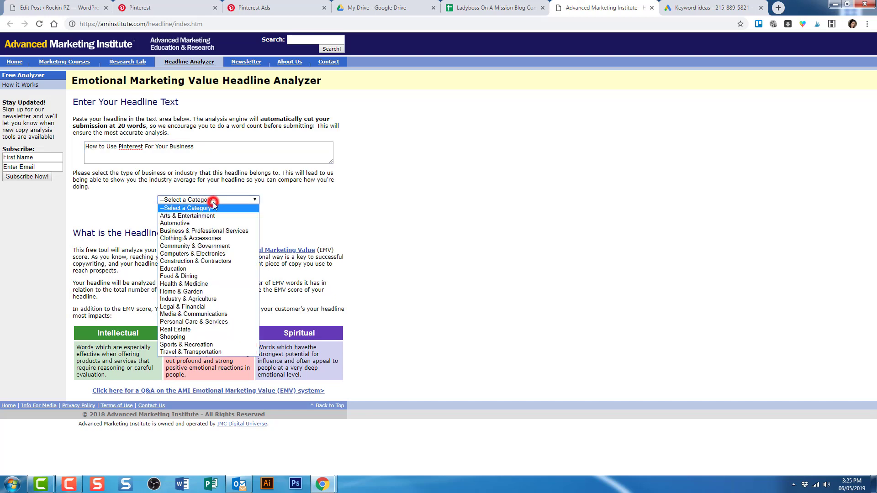
left_click(176, 269)
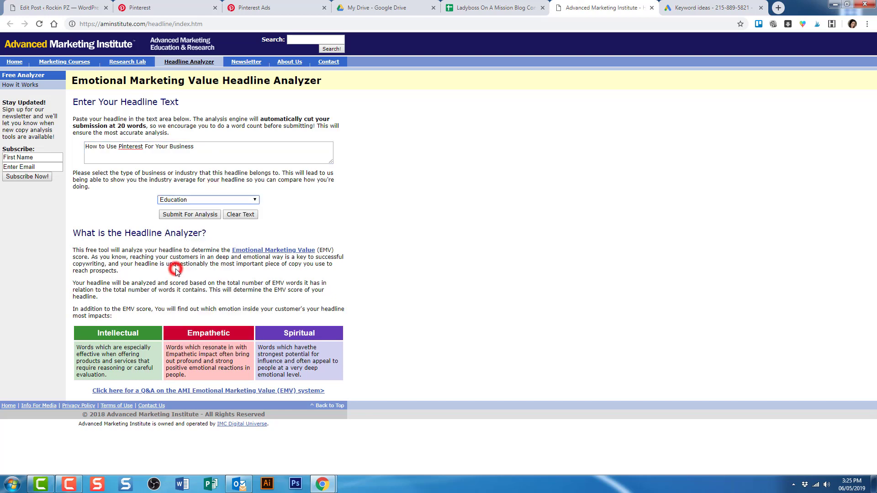
left_click(185, 215)
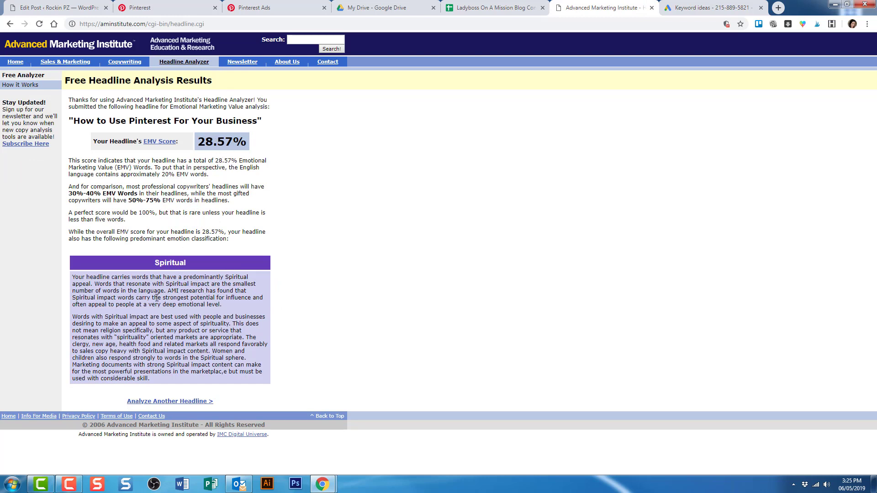
left_click(10, 23)
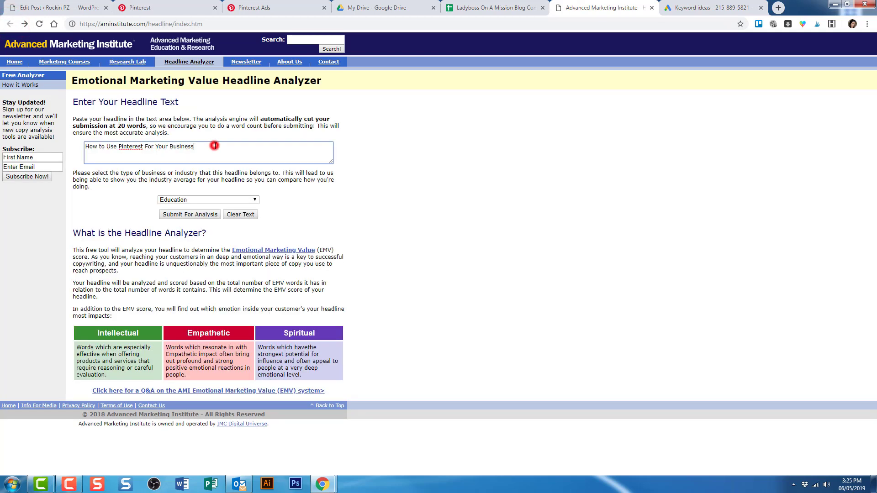
Replace the headline with '10 Tips on how to use Pinterest For Your Business' and resubmit for 30.00%.
left_click_drag(215, 146, 85, 148)
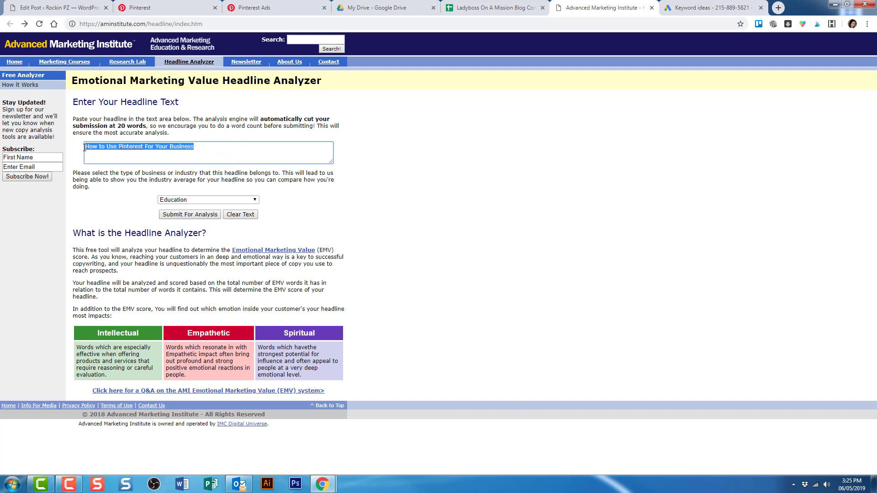
type("10 Tips")
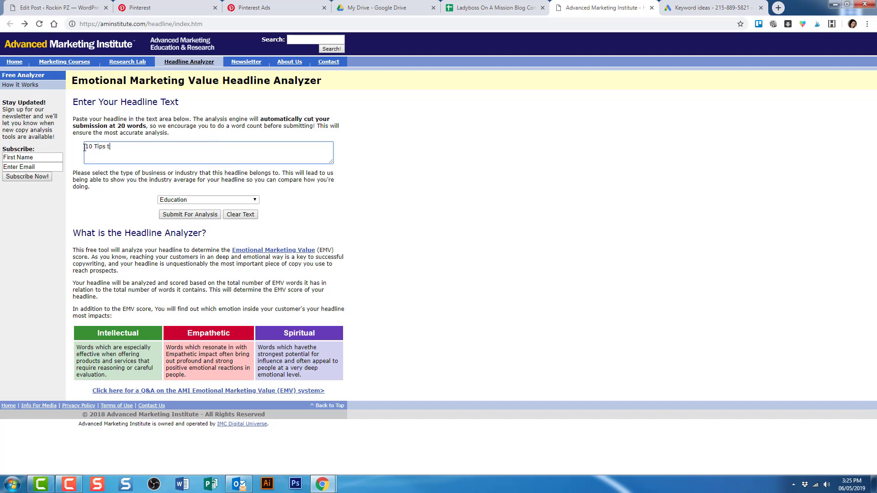
type(" on how to use Pinterest For Your Business")
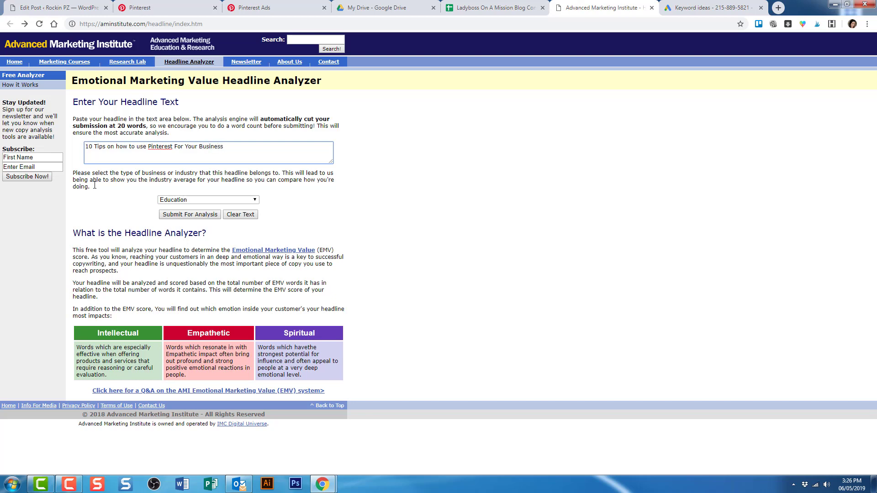
left_click(173, 215)
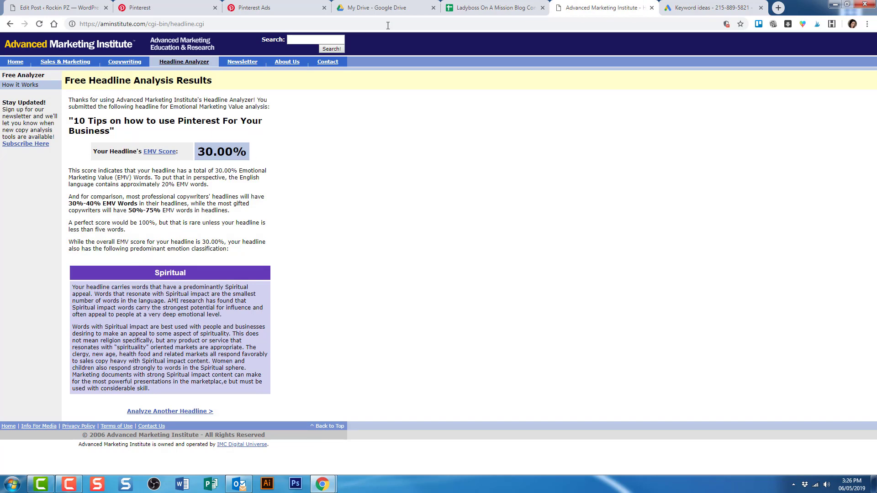
Check the Keyword Research sheet's Headline Ideas, scored from 33% to 55%.
left_click(496, 9)
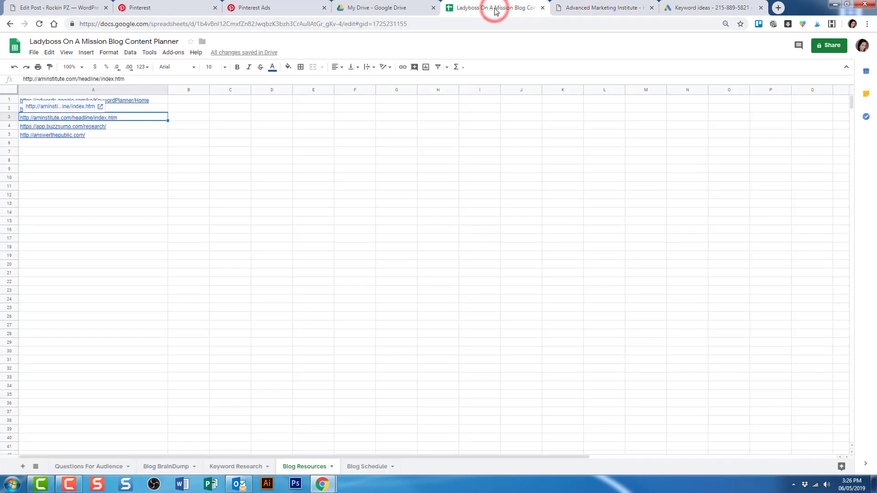
left_click(230, 467)
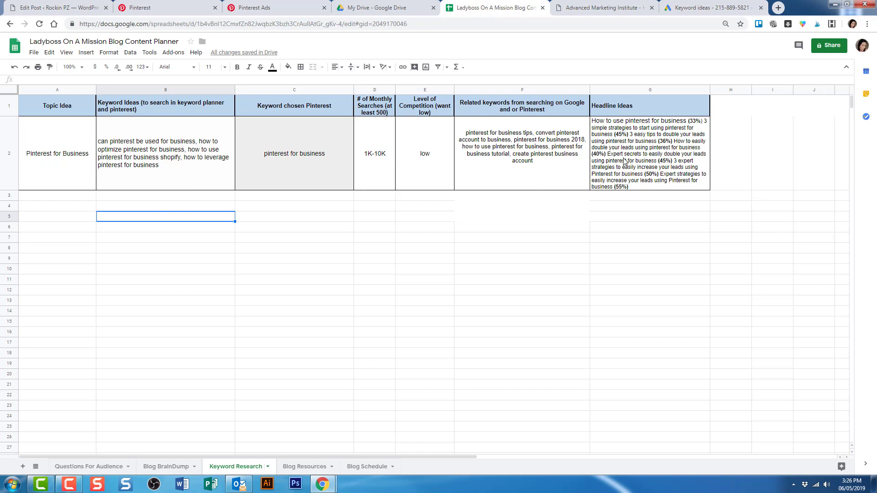
left_click(595, 14)
Test 'how to use Pinterest For Your Business for massive growth', which scores 20.00%.
left_click(10, 25)
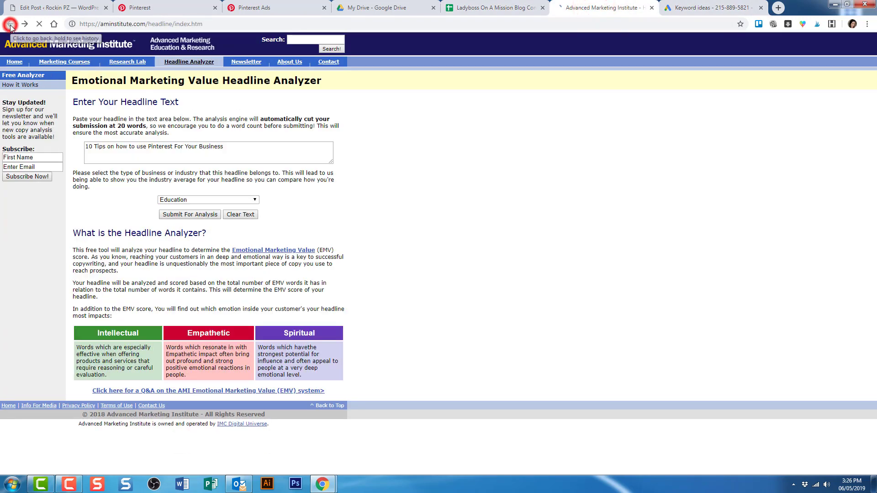
left_click_drag(240, 149, 87, 147)
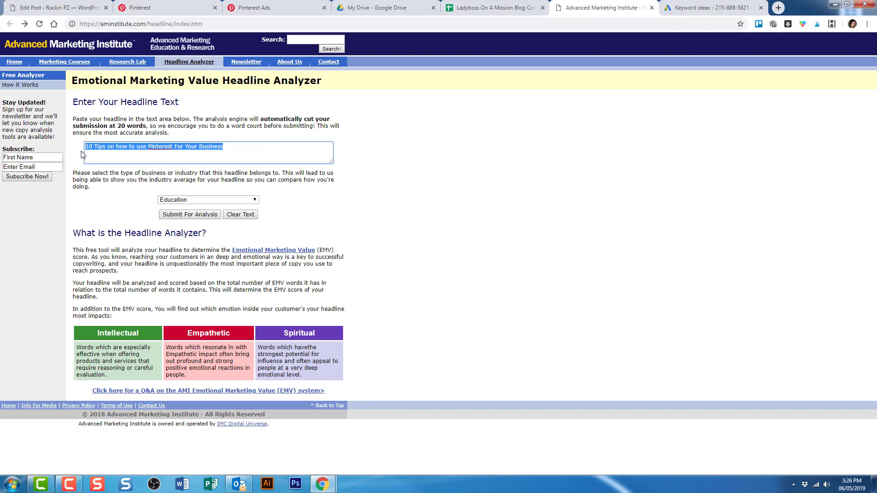
type("how to use")
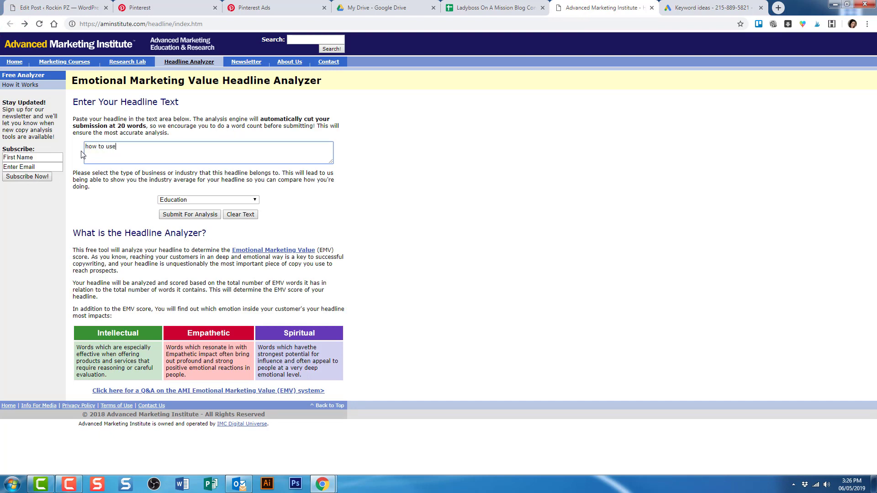
type(" Pinterest For Your Business for massive growth")
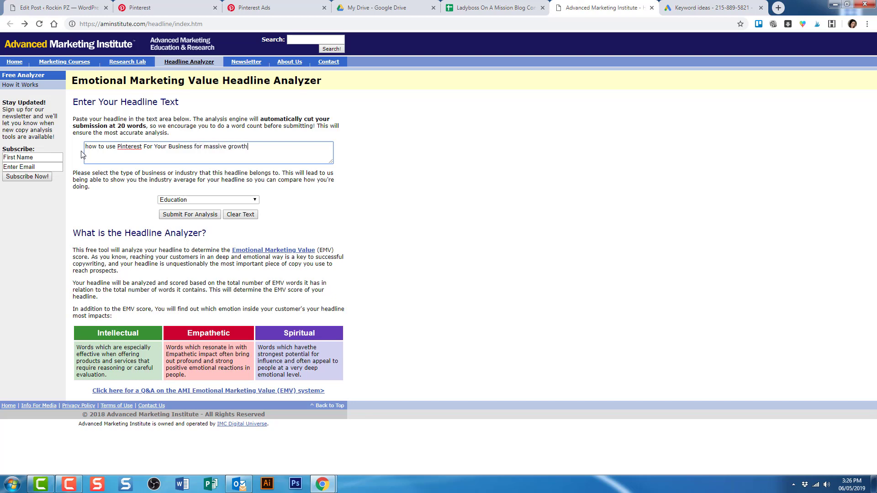
left_click(192, 214)
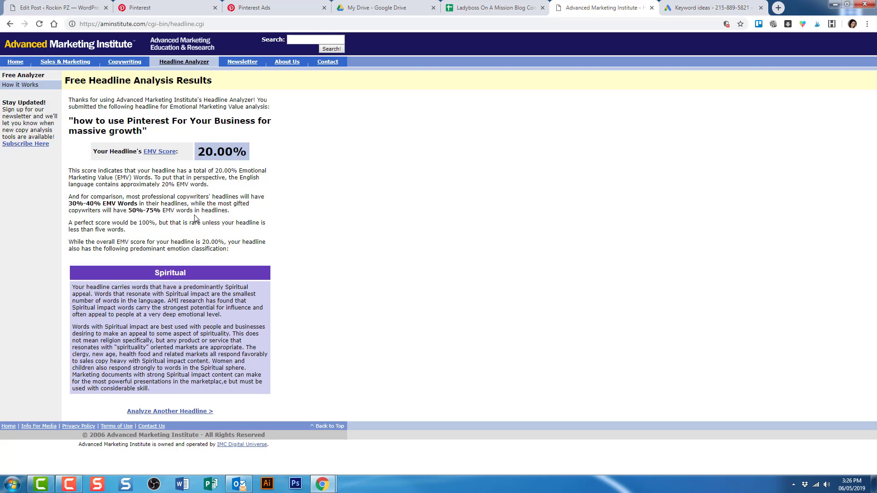
left_click(10, 23)
left_click_drag(257, 146, 84, 152)
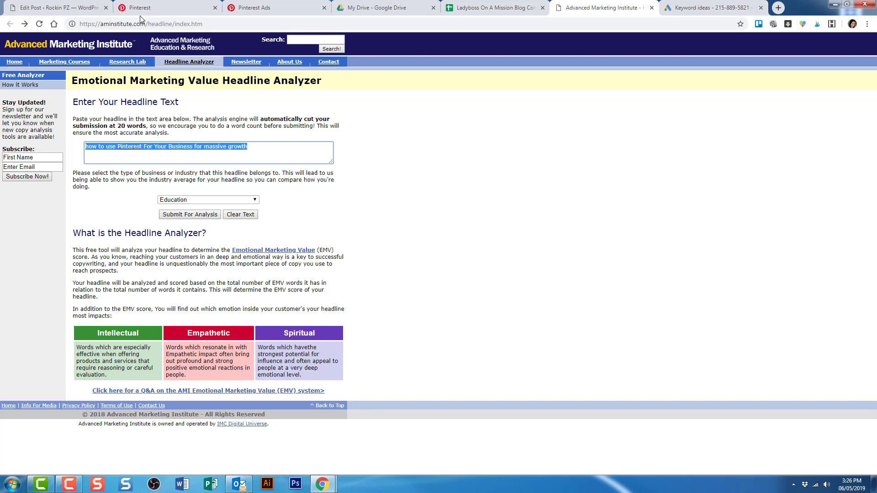
left_click(482, 11)
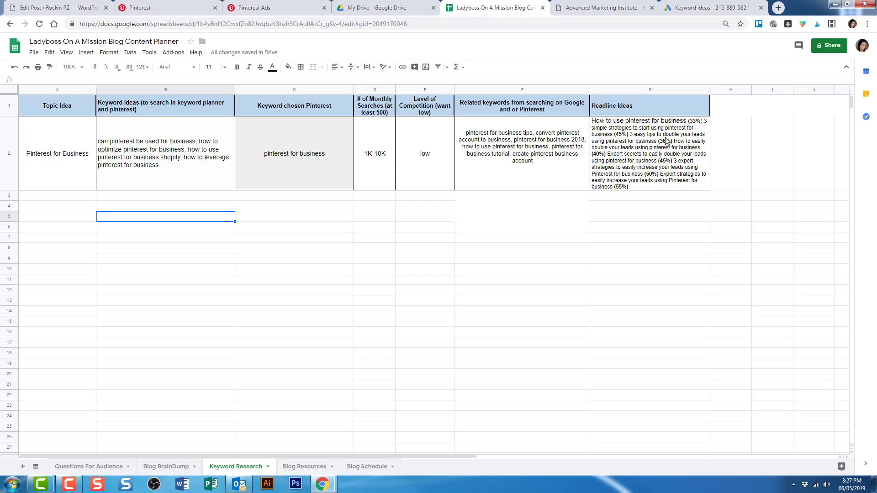
Begin a new analyzer headline, '3 tips to use Pintere', after viewing cell G2.
left_click(632, 136)
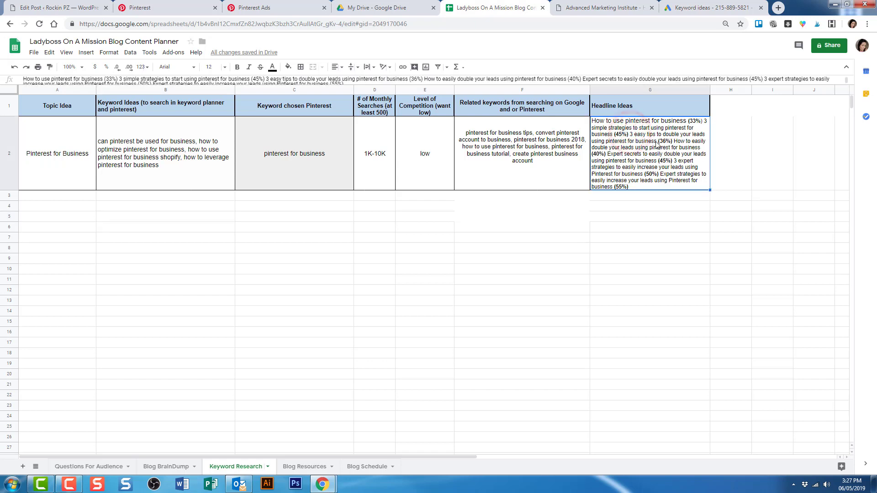
left_click(599, 9)
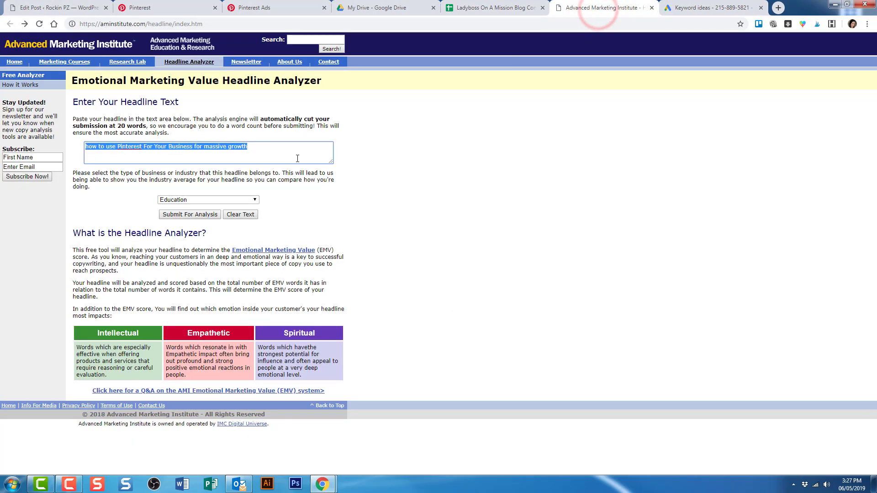
type("3 tips to ")
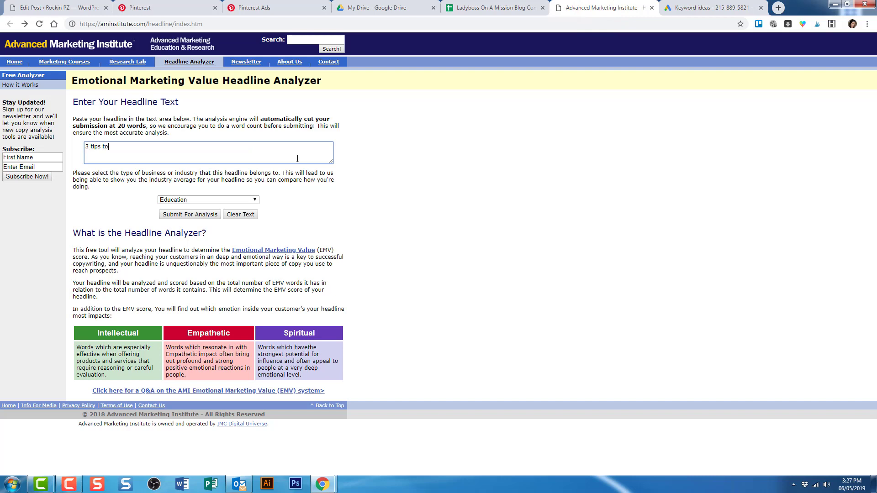
type("use Pintere")
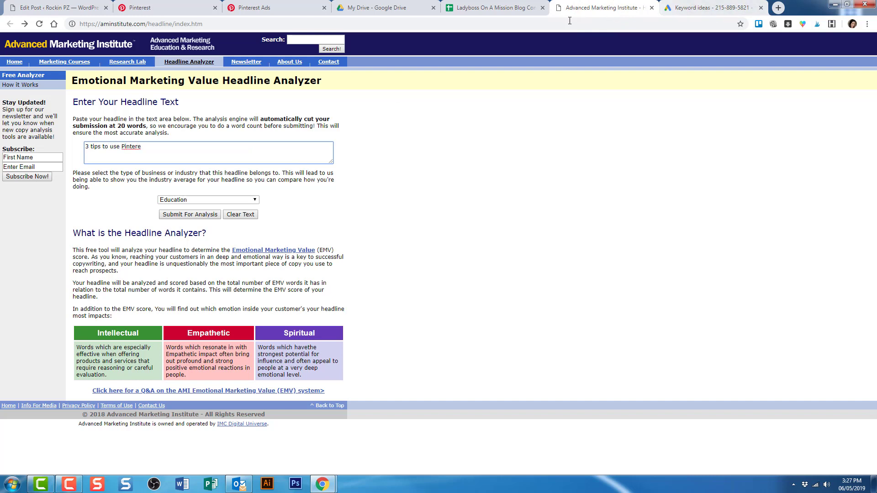
Select the '3 easy tips to double your leads using pinterest for business' headline in G2.
left_click(491, 8)
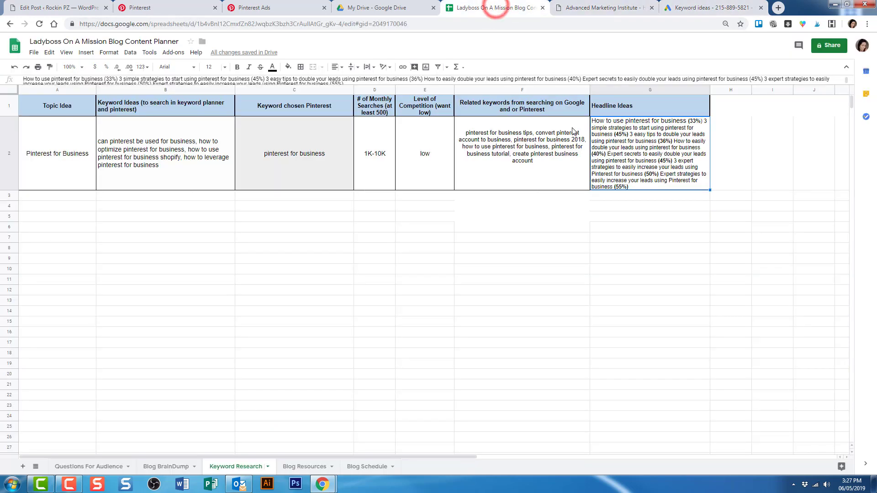
double_click(660, 160)
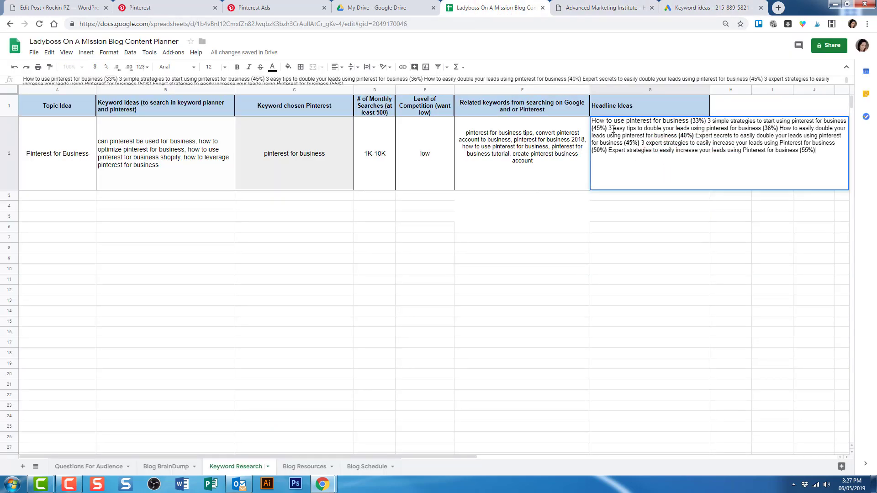
left_click_drag(608, 128, 763, 129)
key("ctrl+c")
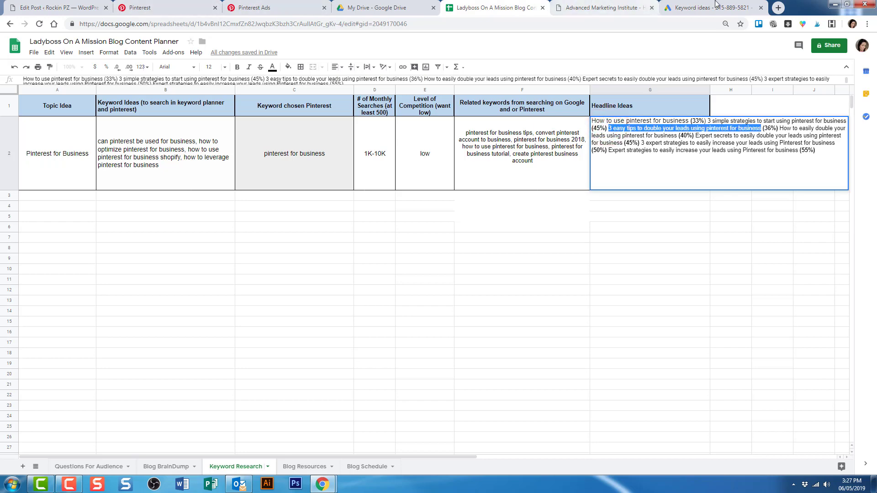
left_click(591, 9)
triple_click(185, 153)
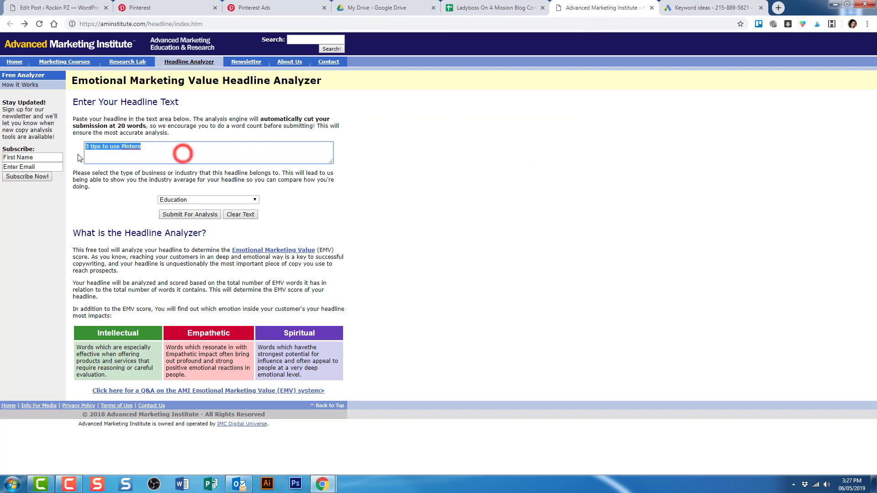
Paste and score '3 easy tips to double your leads using pinterest for business' at 36.36%.
key("ctrl+v")
left_click(190, 215)
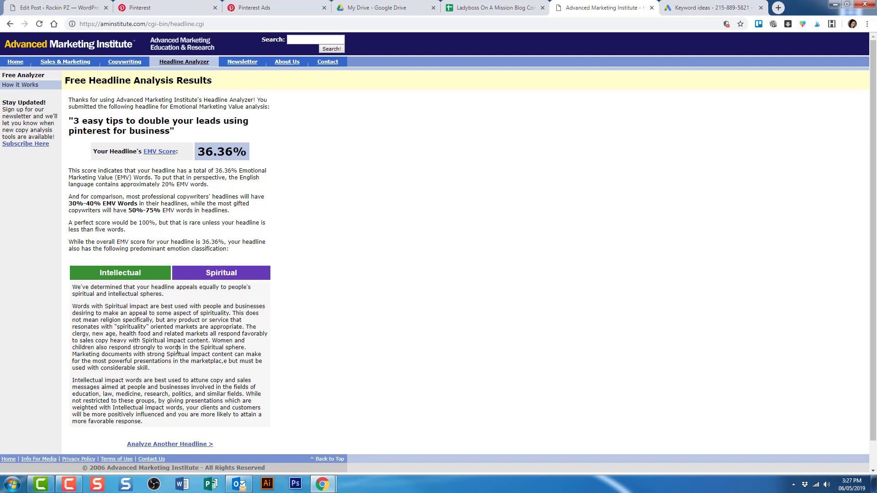
left_click(504, 4)
left_click(650, 227)
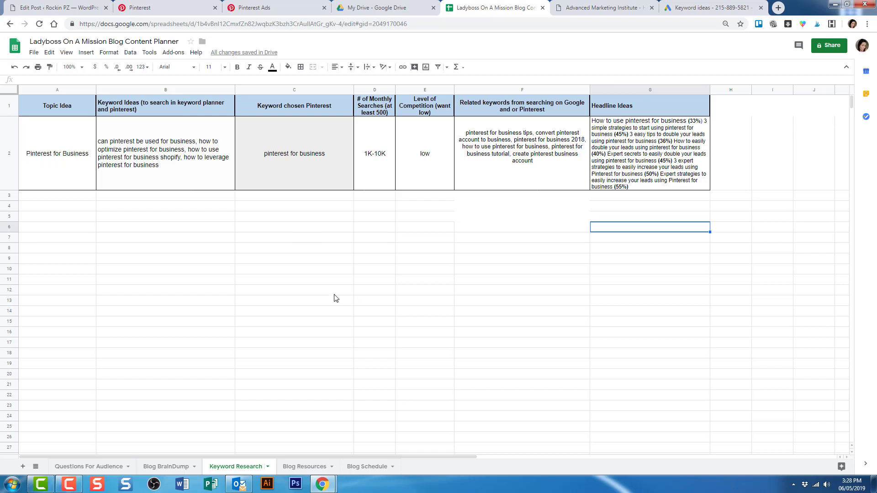
Open the answerthepublic.com link in cell A5 of the Blog Resources sheet.
left_click(303, 467)
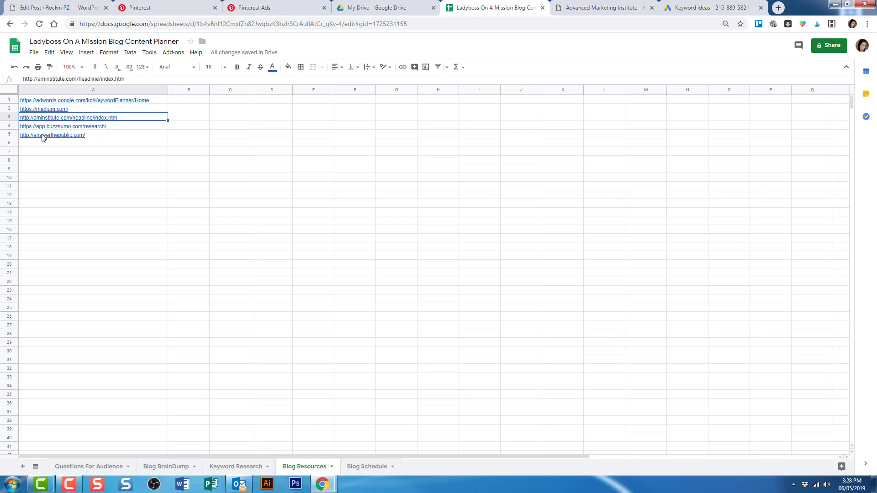
mouse_move(42, 137)
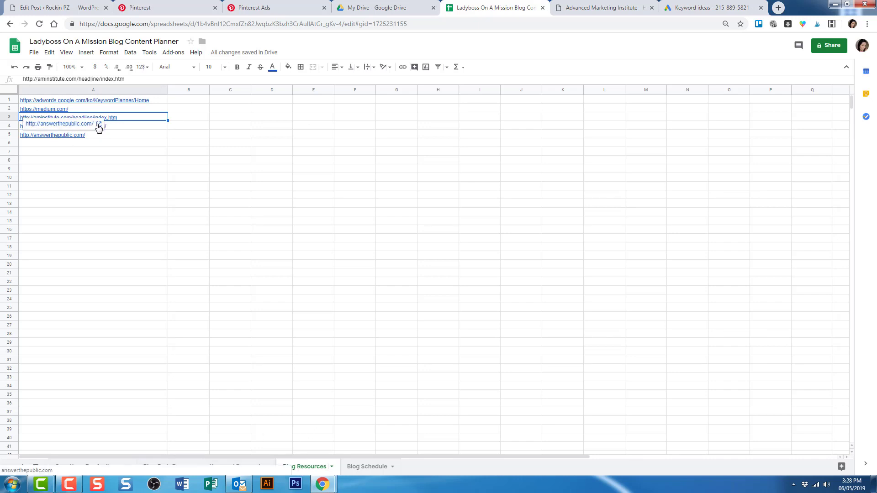
left_click(99, 124)
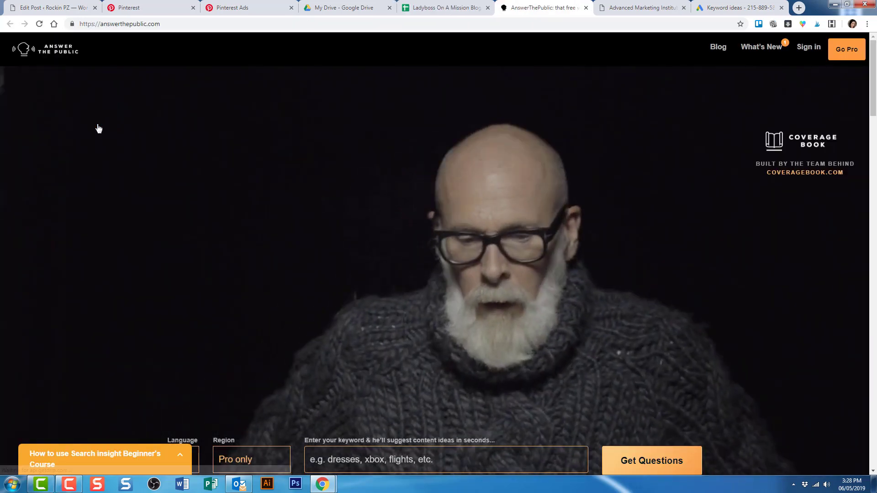
Get AnswerThePublic's questions for 'pinterest for business' and browse the 38 results.
scroll(395, 220, "down", 2)
scroll(395, 219, "down", 1)
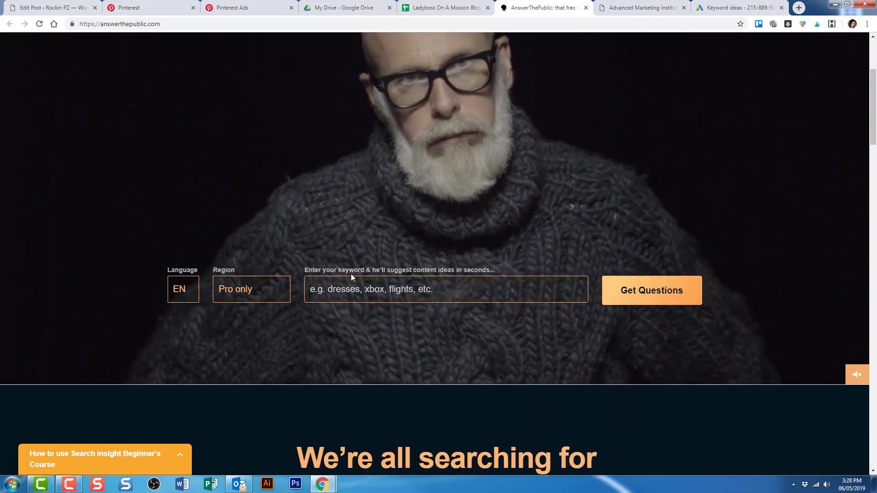
left_click(345, 287)
type("pin")
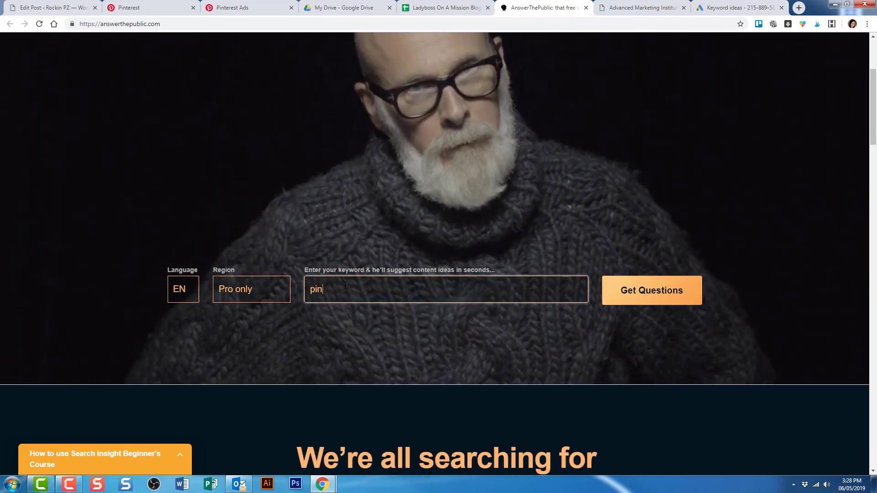
type("terest for ")
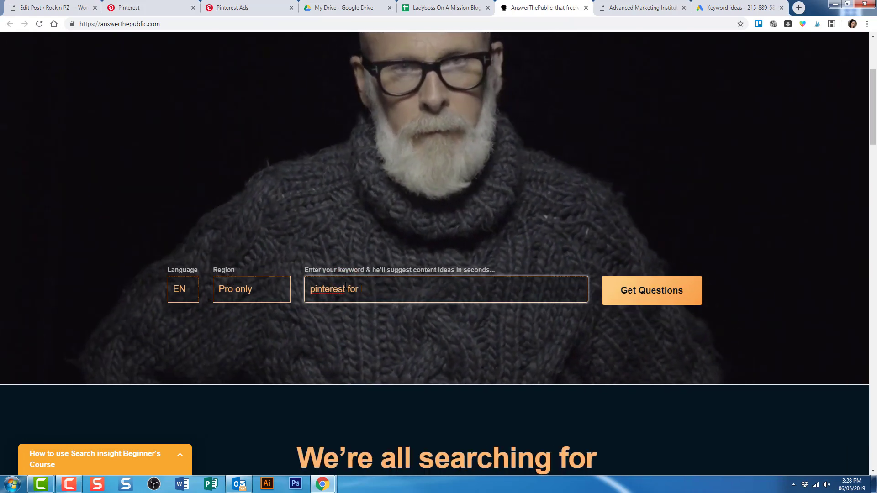
type("business")
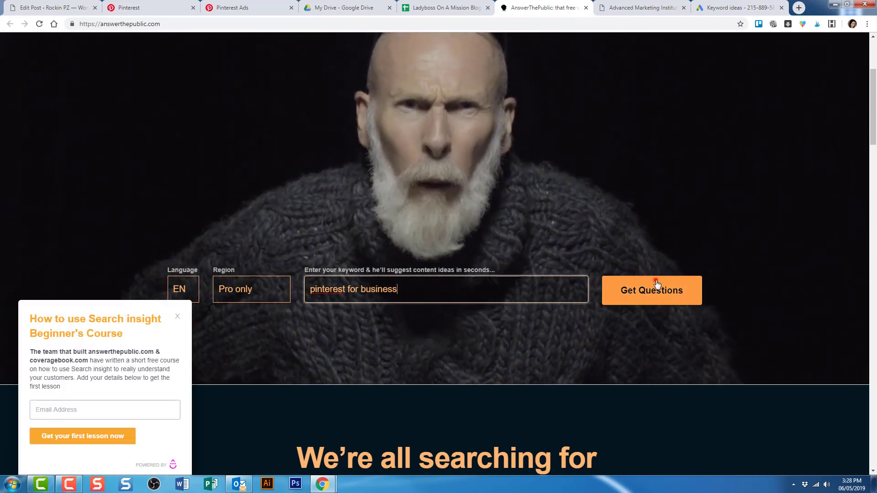
left_click(654, 286)
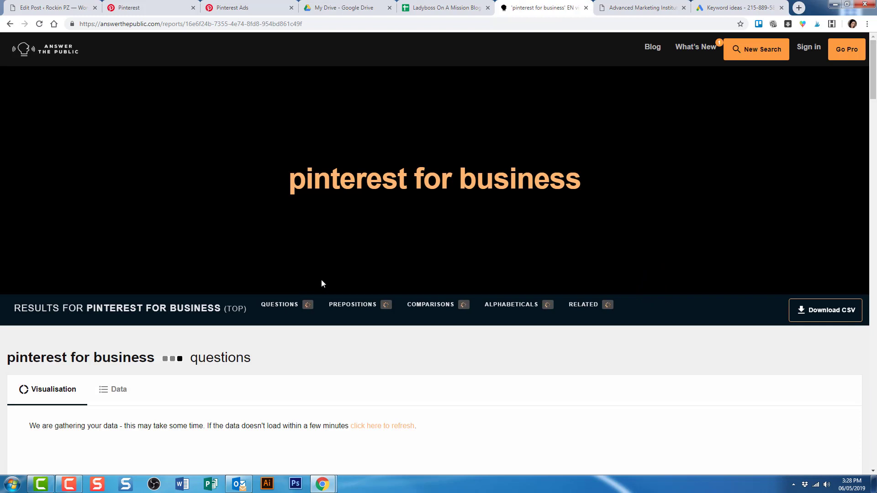
scroll(322, 284, "down", 1)
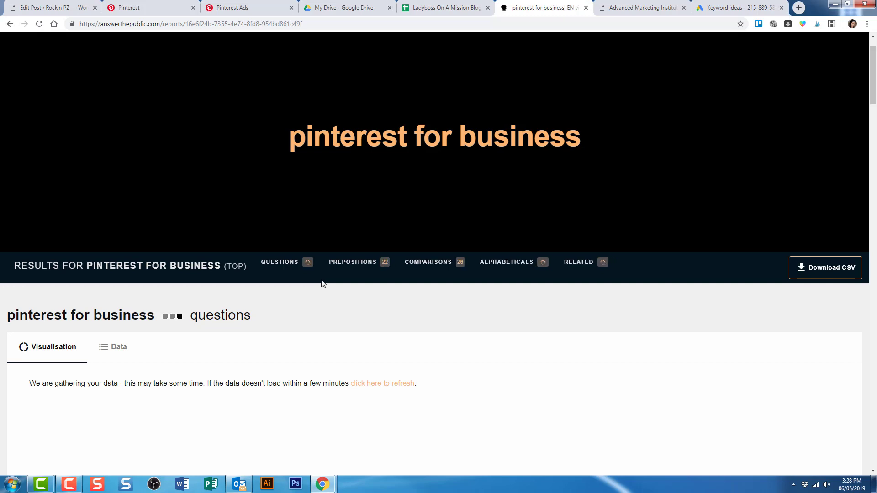
scroll(325, 280, "down", 3)
scroll(328, 276, "down", 3)
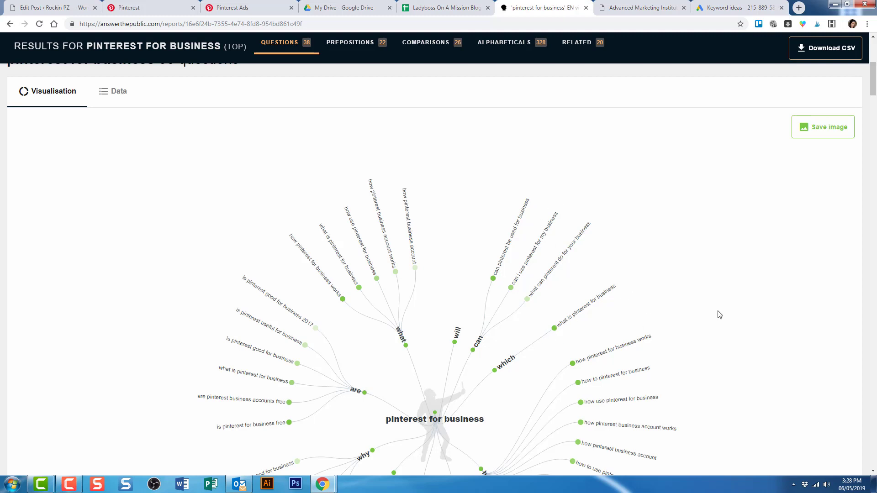
scroll(720, 315, "down", 4)
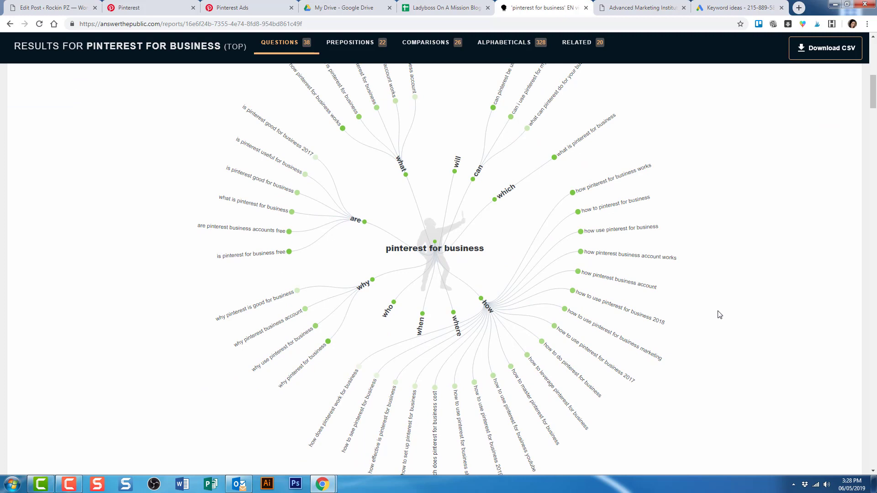
scroll(720, 315, "down", 2)
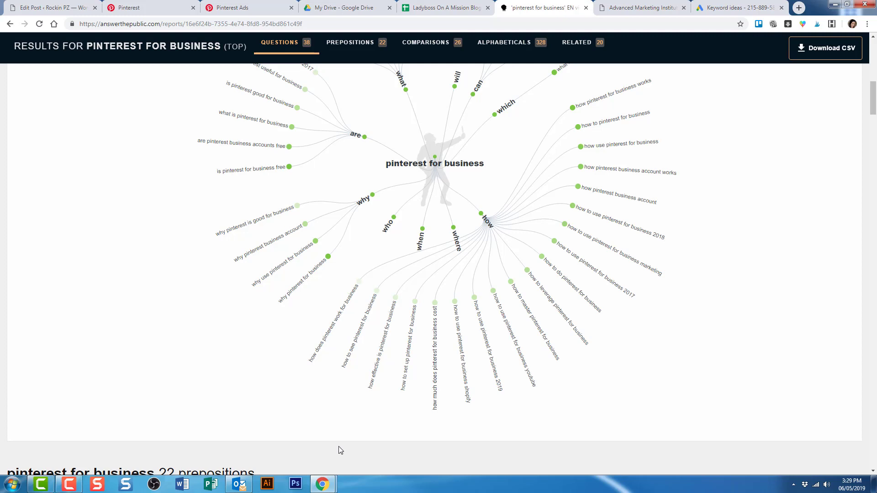
Go back to the planner spreadsheet and show the Blog BrainDump sheet.
left_click(440, 7)
left_click(87, 466)
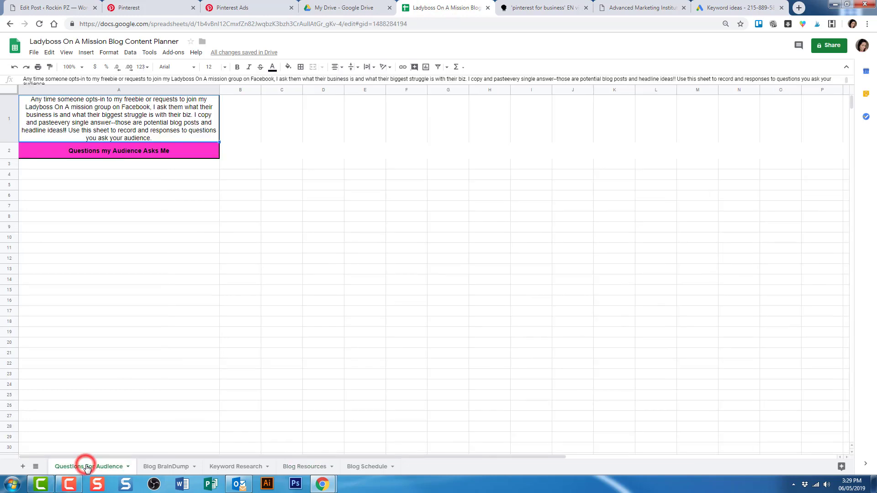
left_click(158, 472)
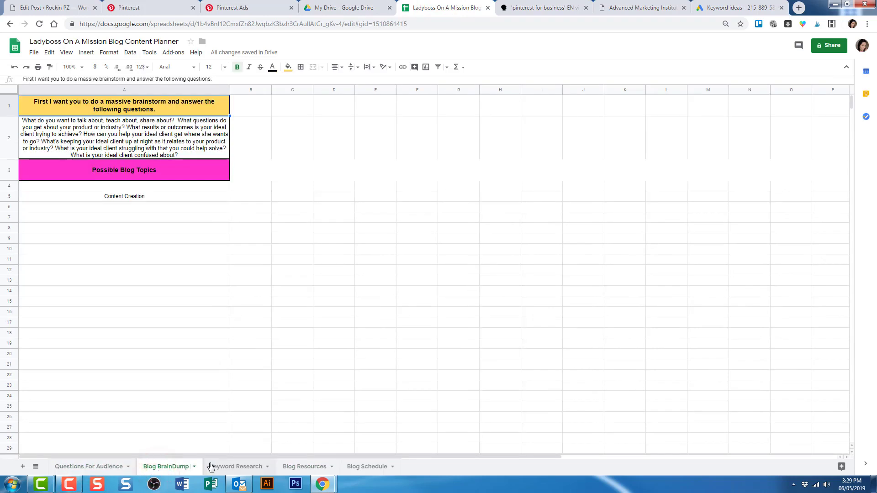